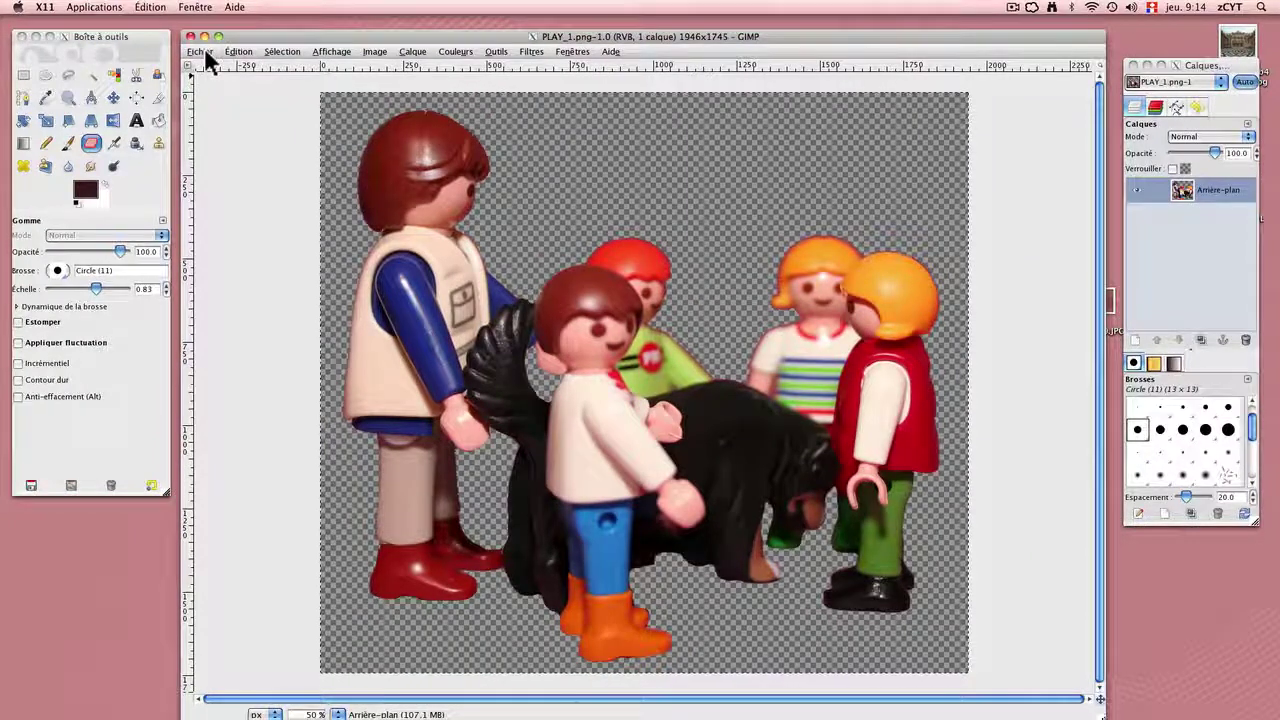
- Open the Versailles courtyard JPG from the desktop in GIMP, assigning the working sRGB profile
left_click(1238, 44)
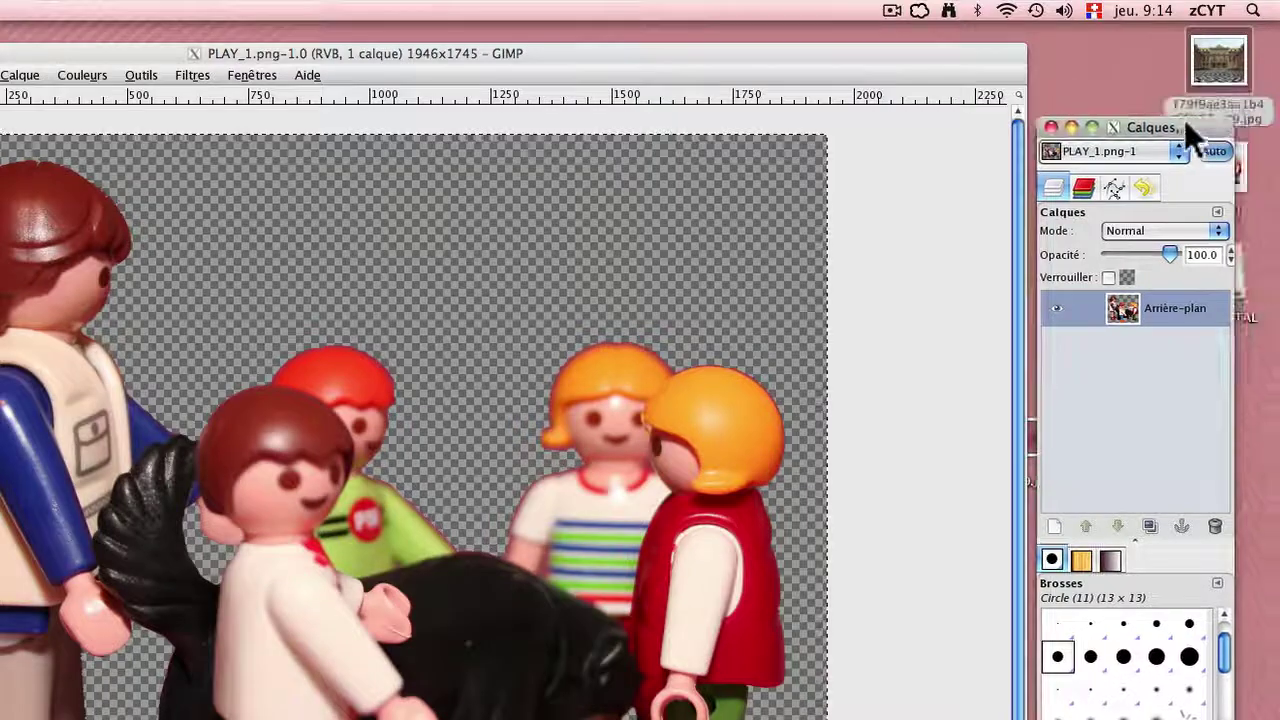
right_click(1240, 46)
mouse_move(826, 79)
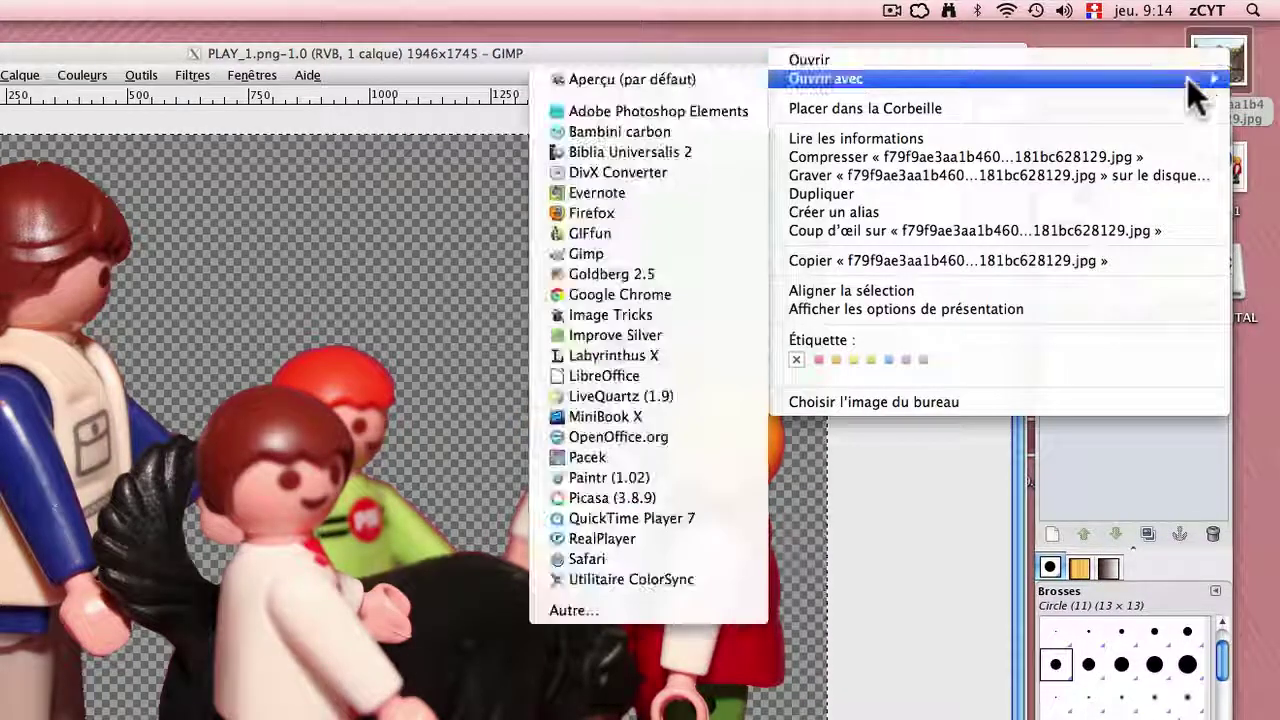
left_click(585, 254)
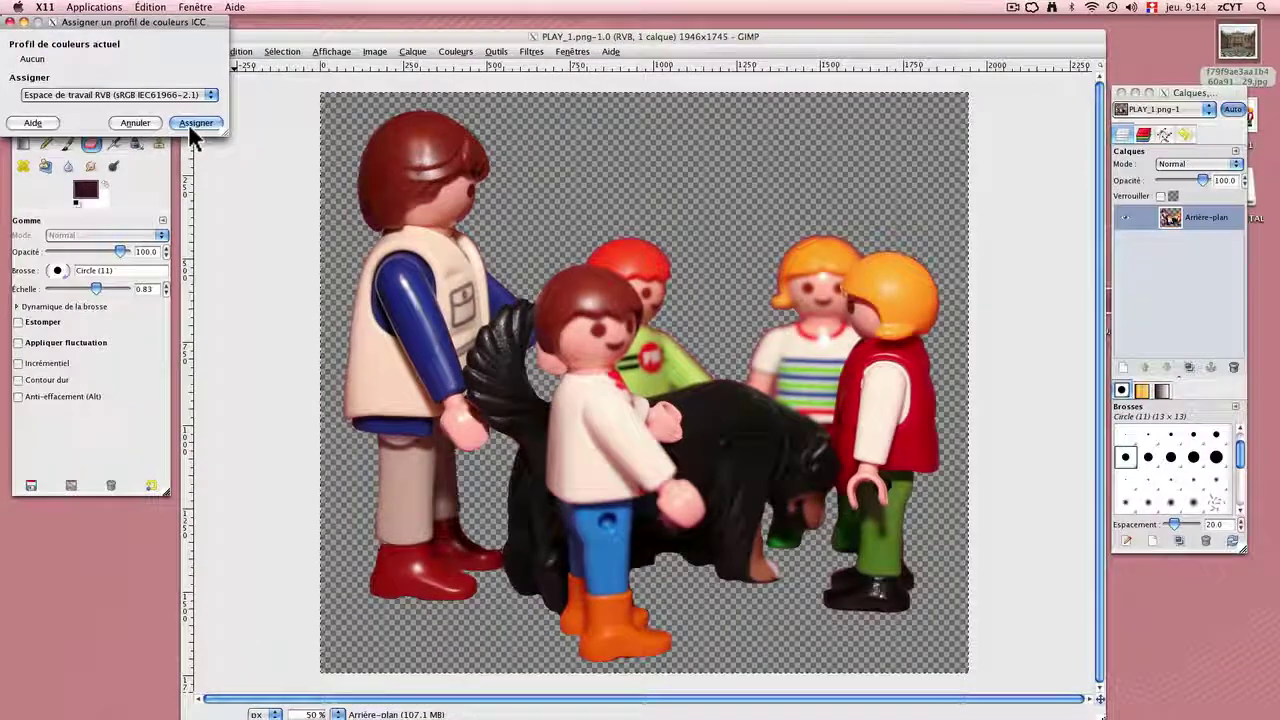
left_click(191, 124)
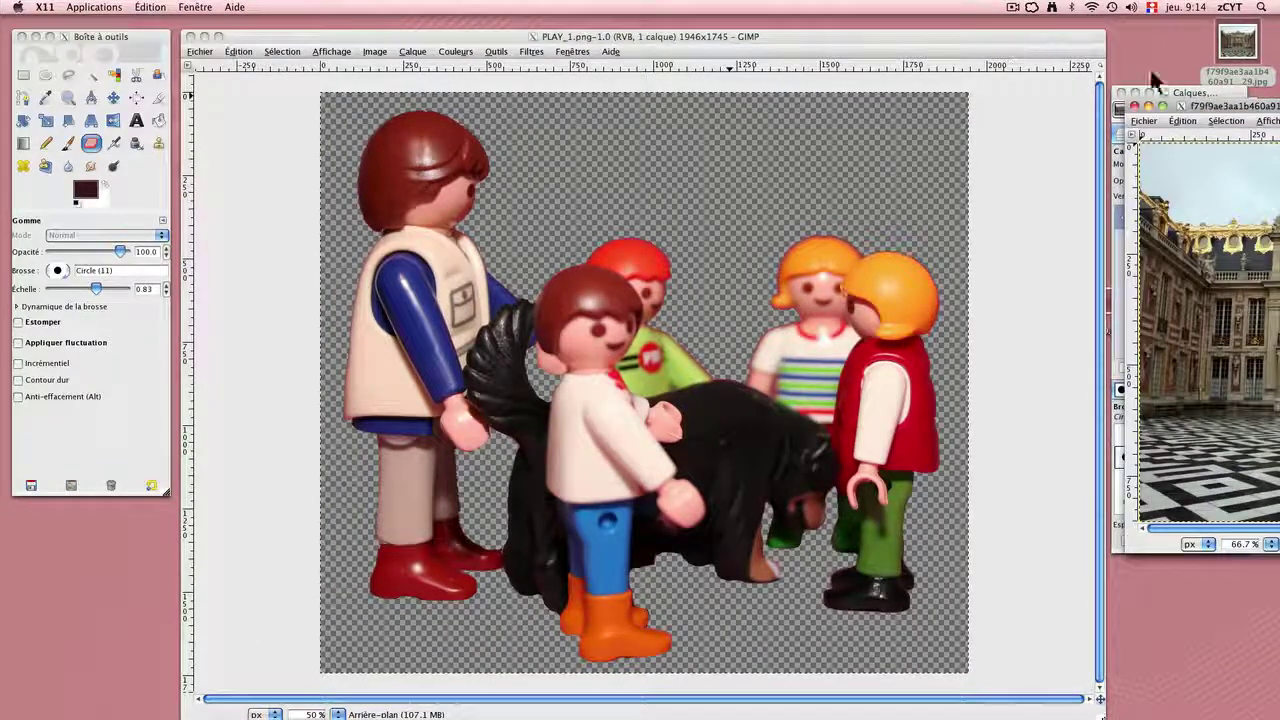
- Select all and copy the Playmobil image, then minimise it and enlarge the courtyard window
mouse_move(1200, 108)
left_mouse_down()
mouse_move(172, 115)
mouse_move(98, 140)
left_mouse_up()
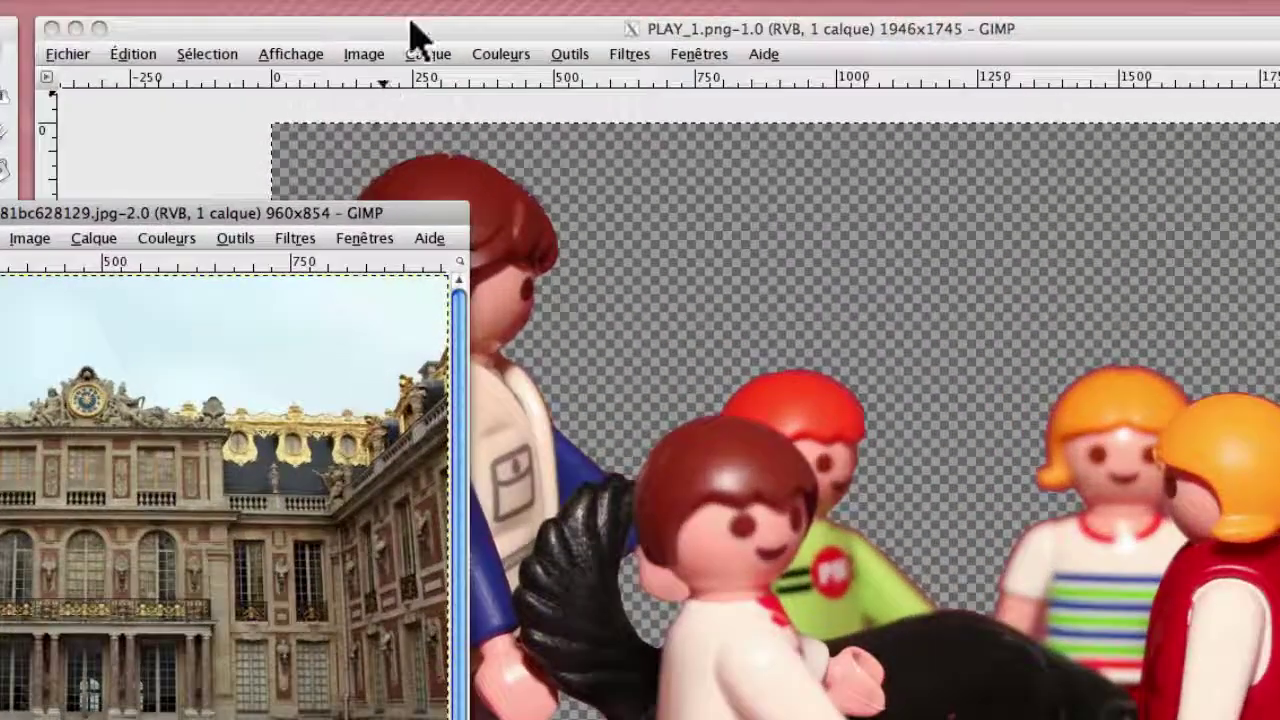
left_click(410, 29)
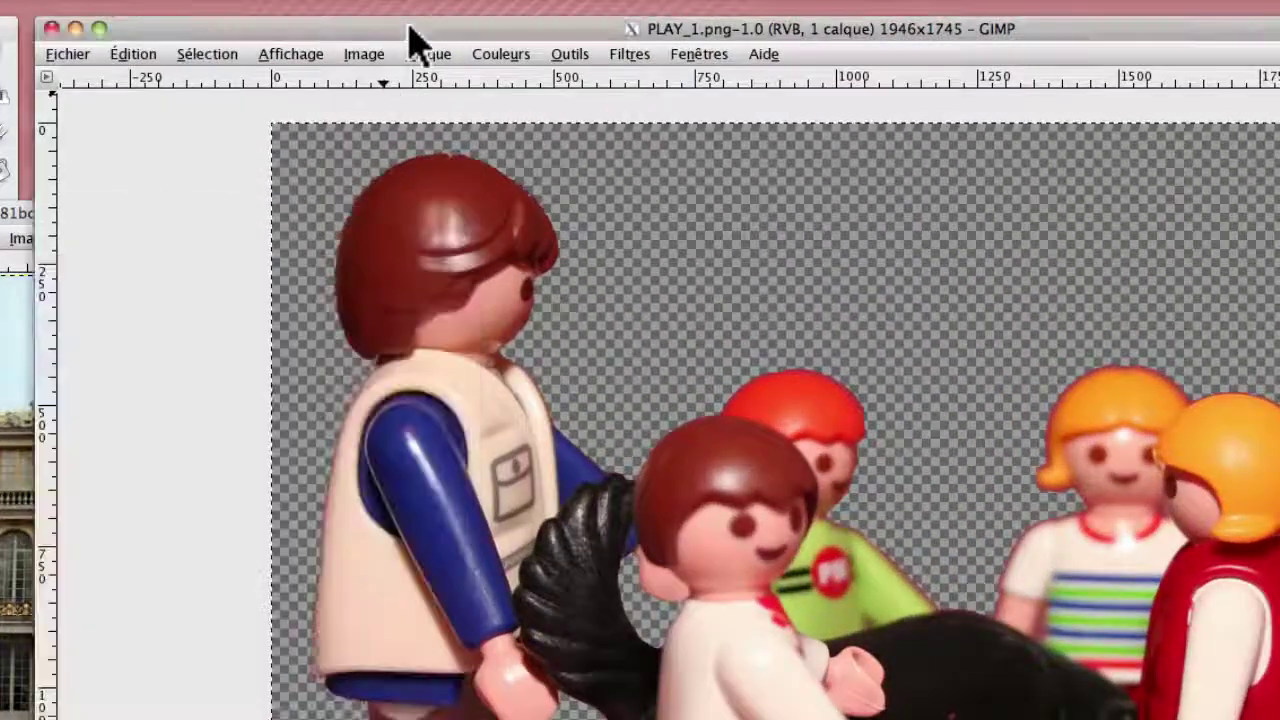
left_click(187, 57)
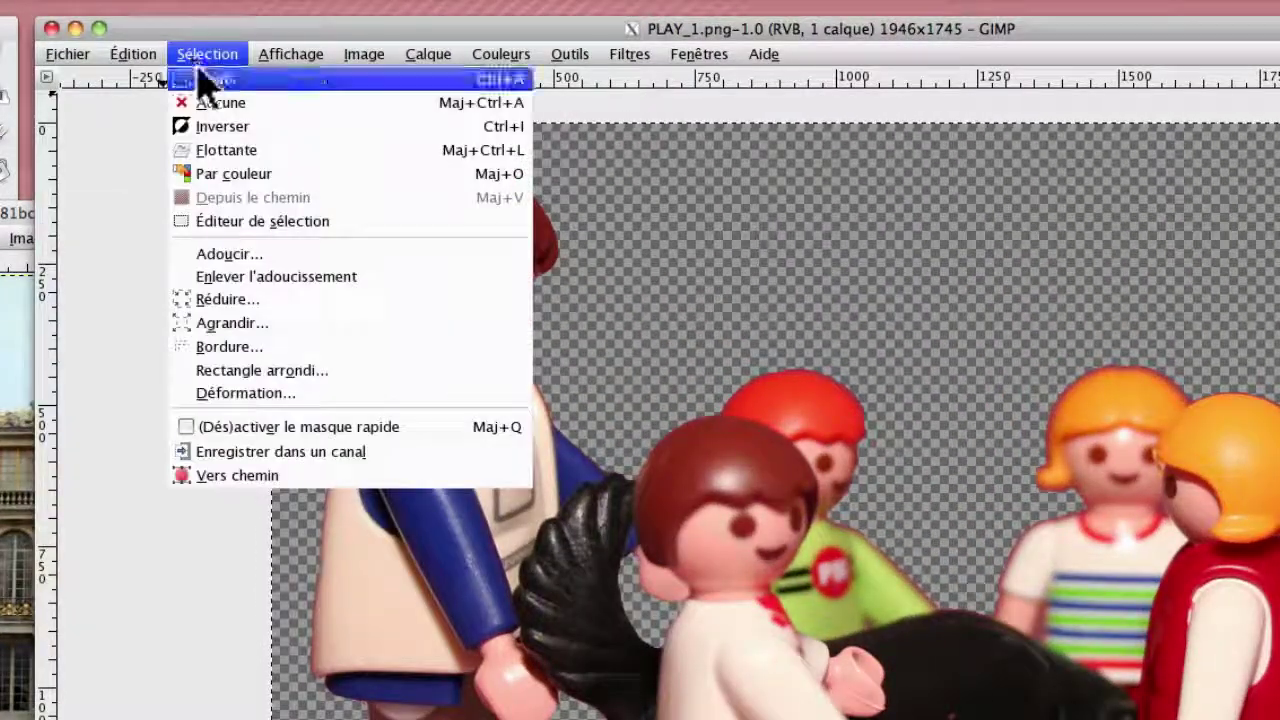
left_click(203, 76)
left_click(140, 54)
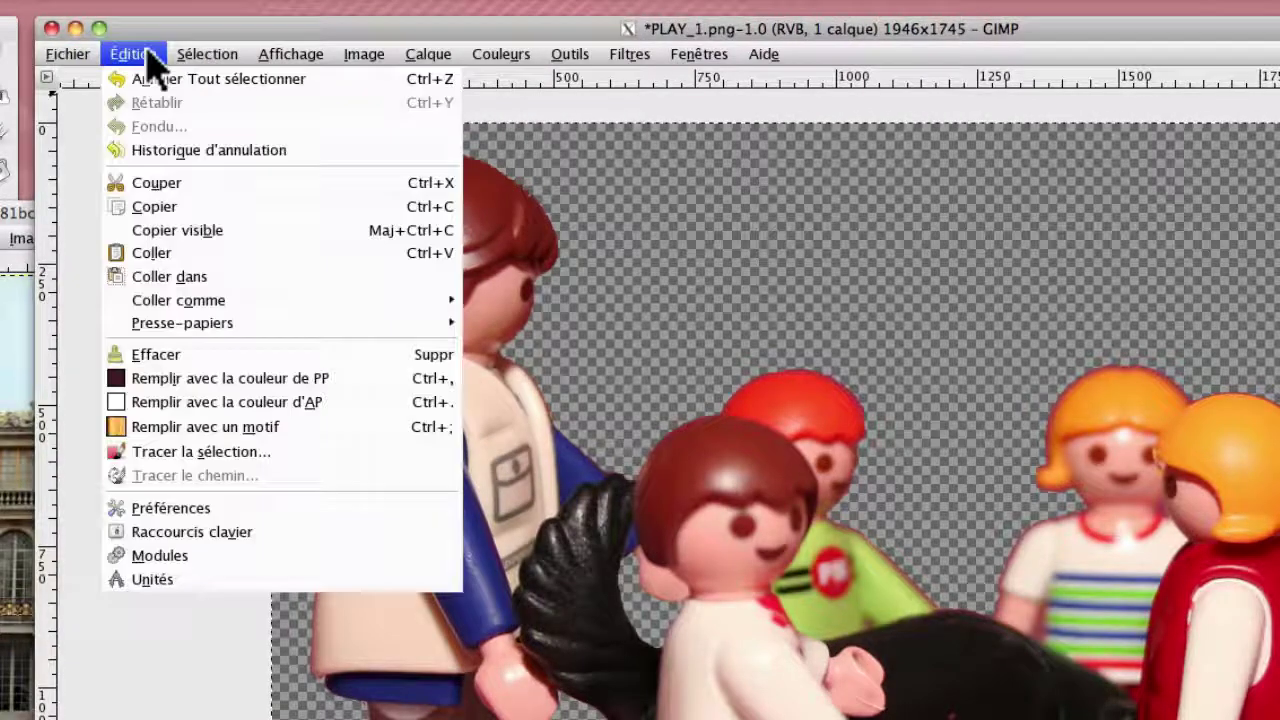
left_click(190, 208)
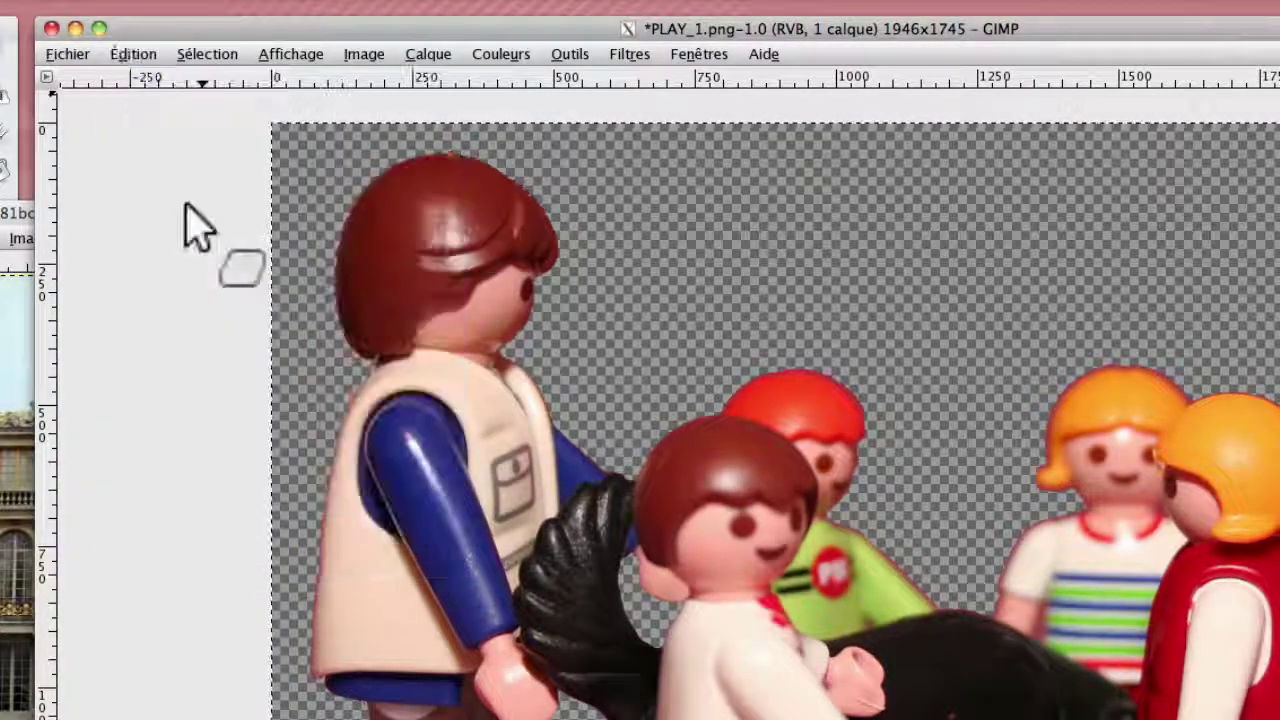
left_click(75, 28)
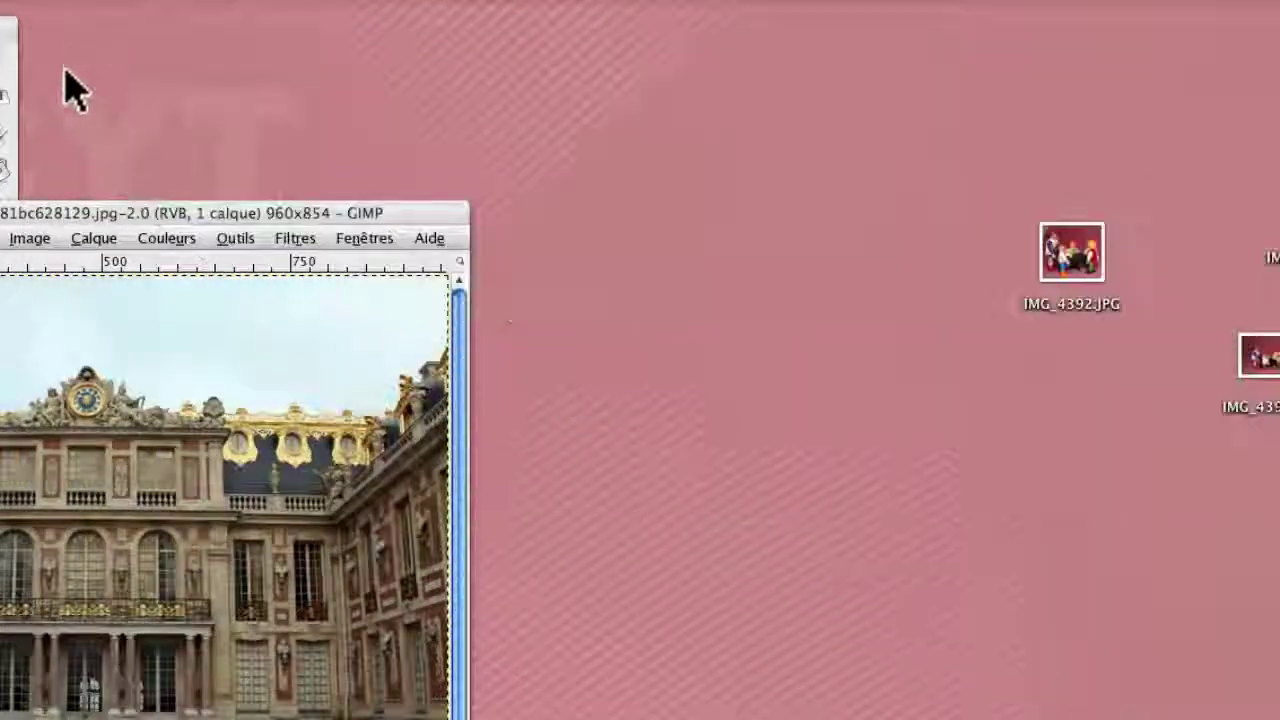
left_click_drag(68, 215, 398, 32)
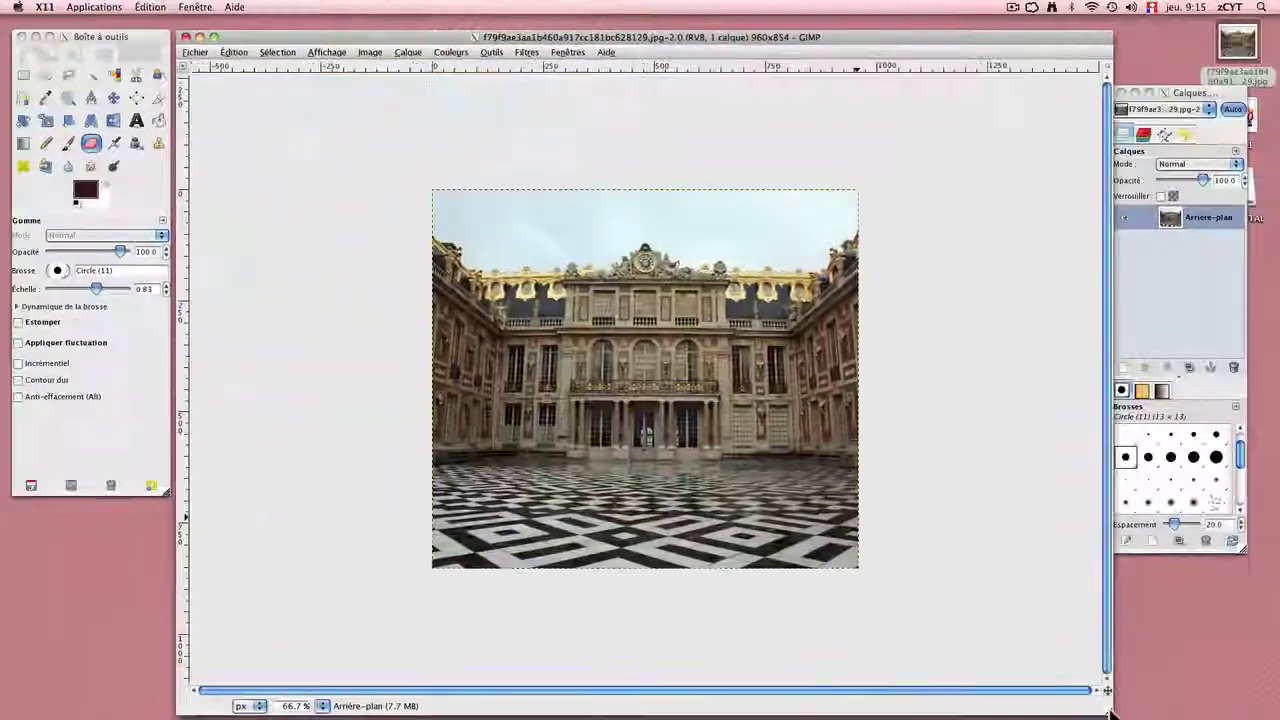
- Zoom the courtyard photo to 100% and shrink its window to fit the image
left_click(322, 706)
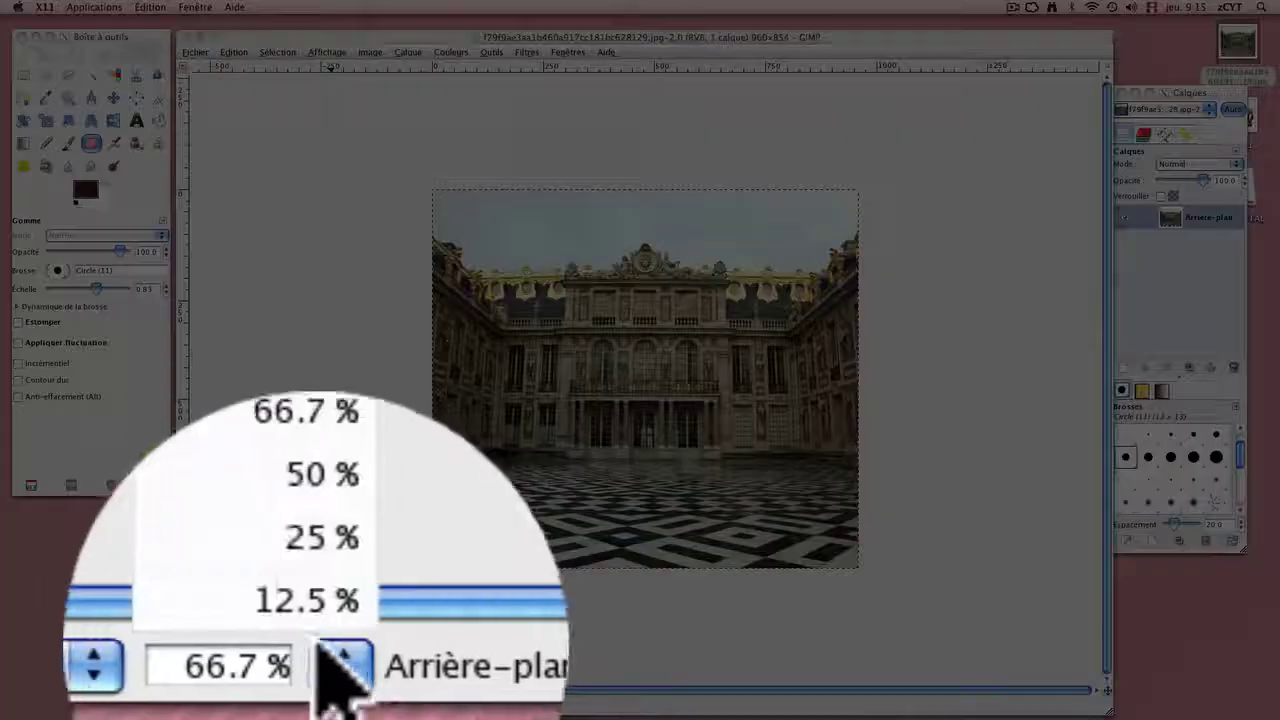
left_click(309, 612)
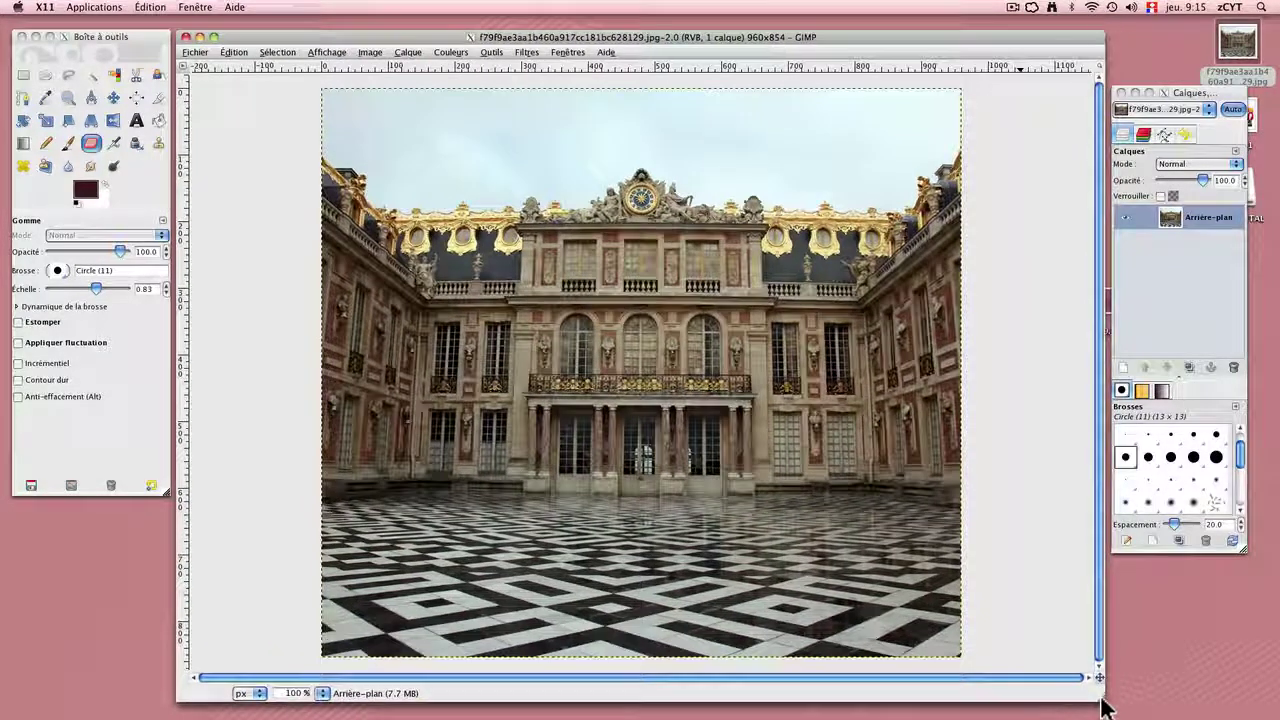
left_click_drag(1110, 712, 1085, 690)
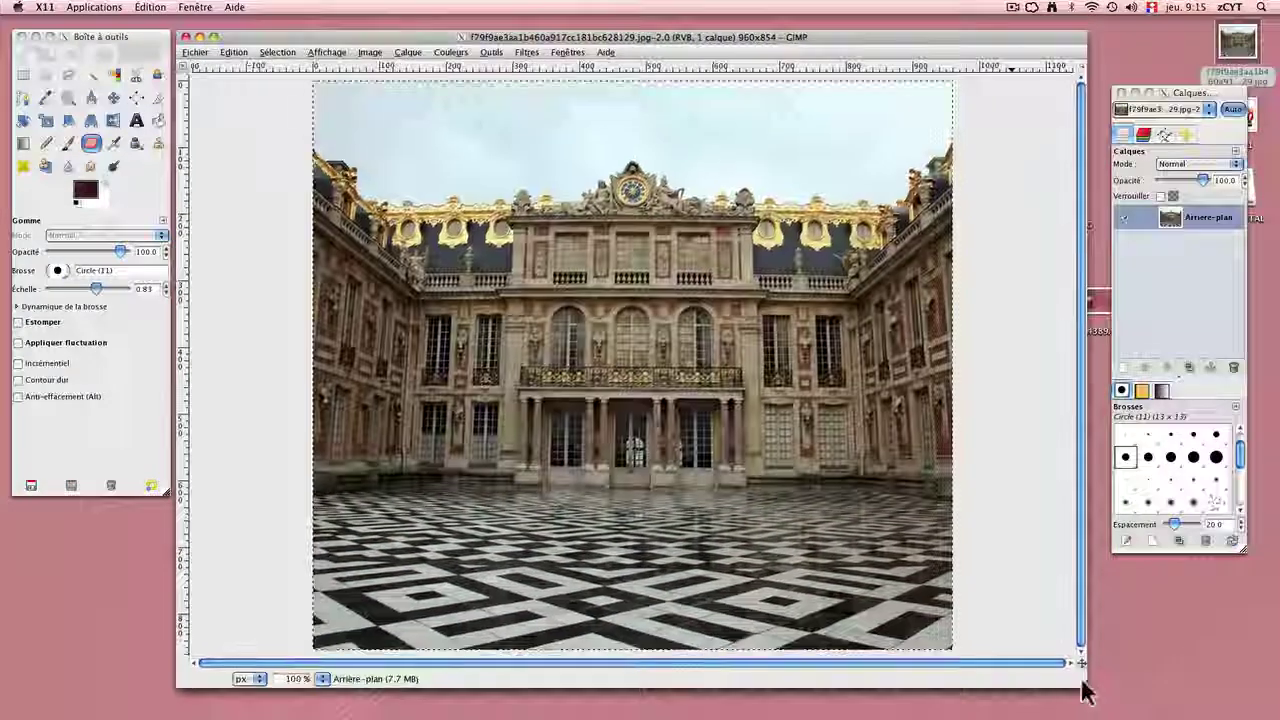
left_click(240, 56)
left_click(241, 53)
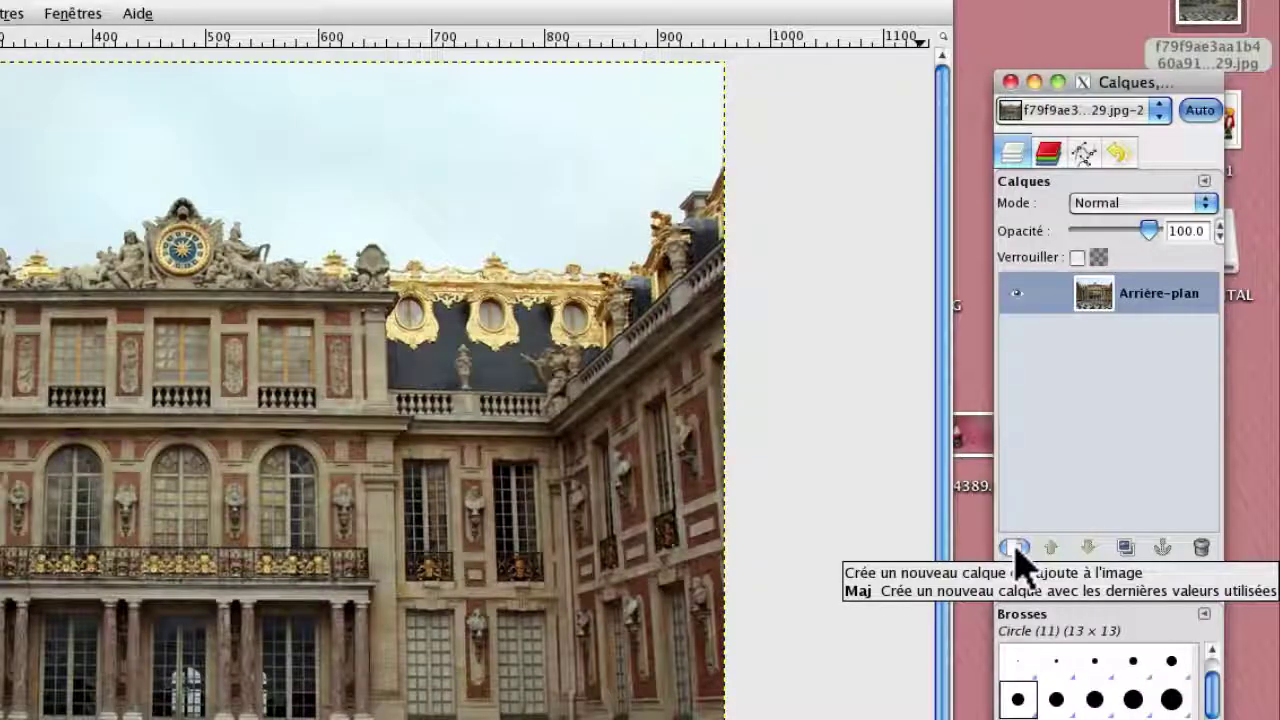
- Create a Transparence-filled layer named Pers1 above the courtyard background
left_click(1014, 549)
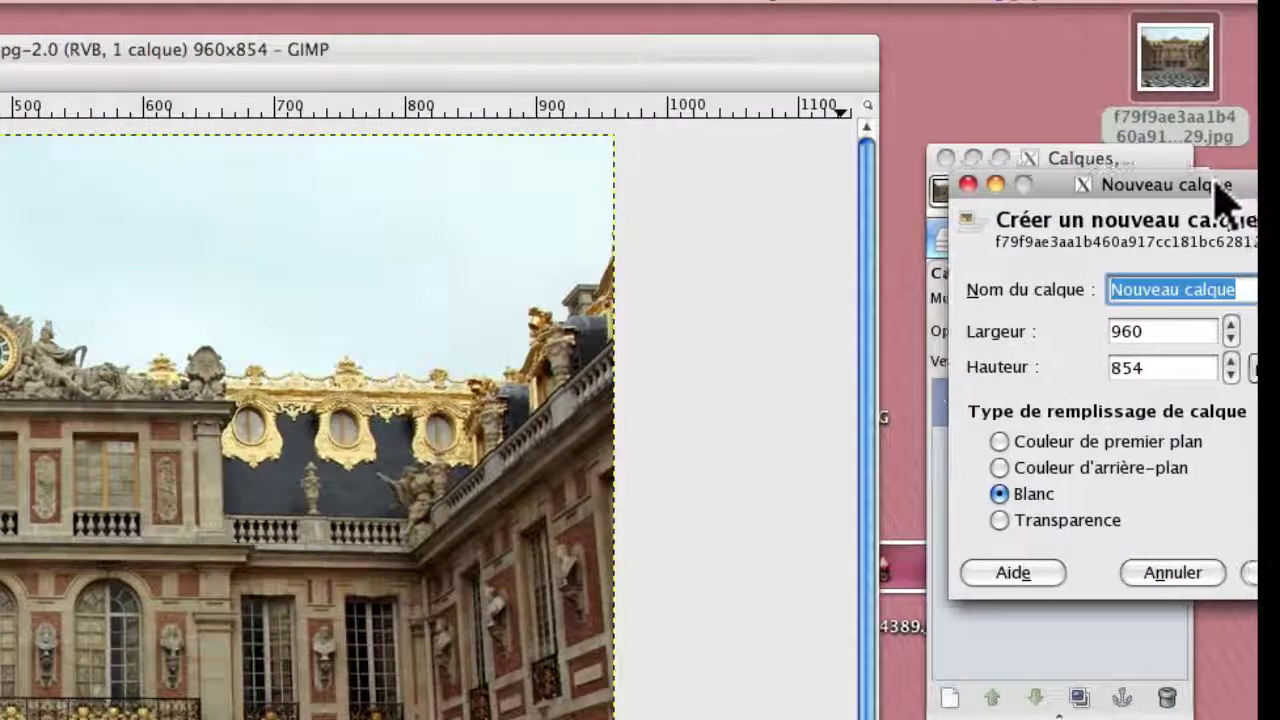
left_click_drag(1232, 186, 832, 138)
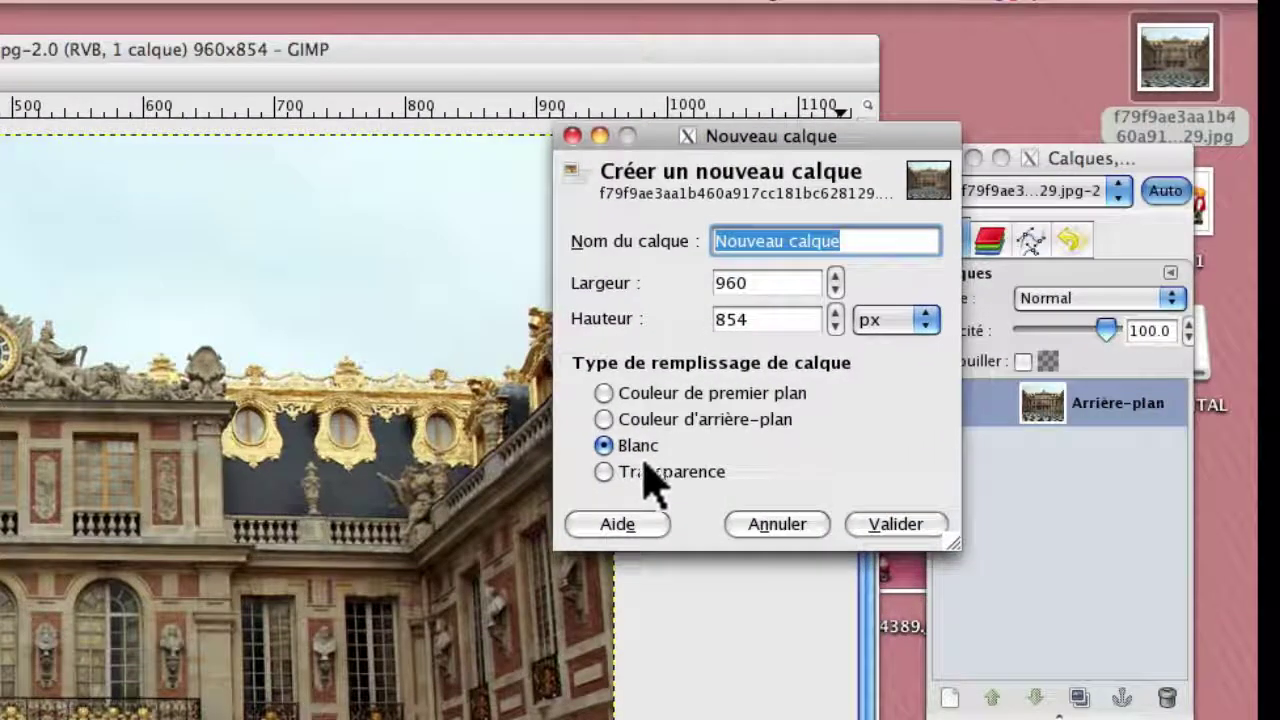
left_click(610, 473)
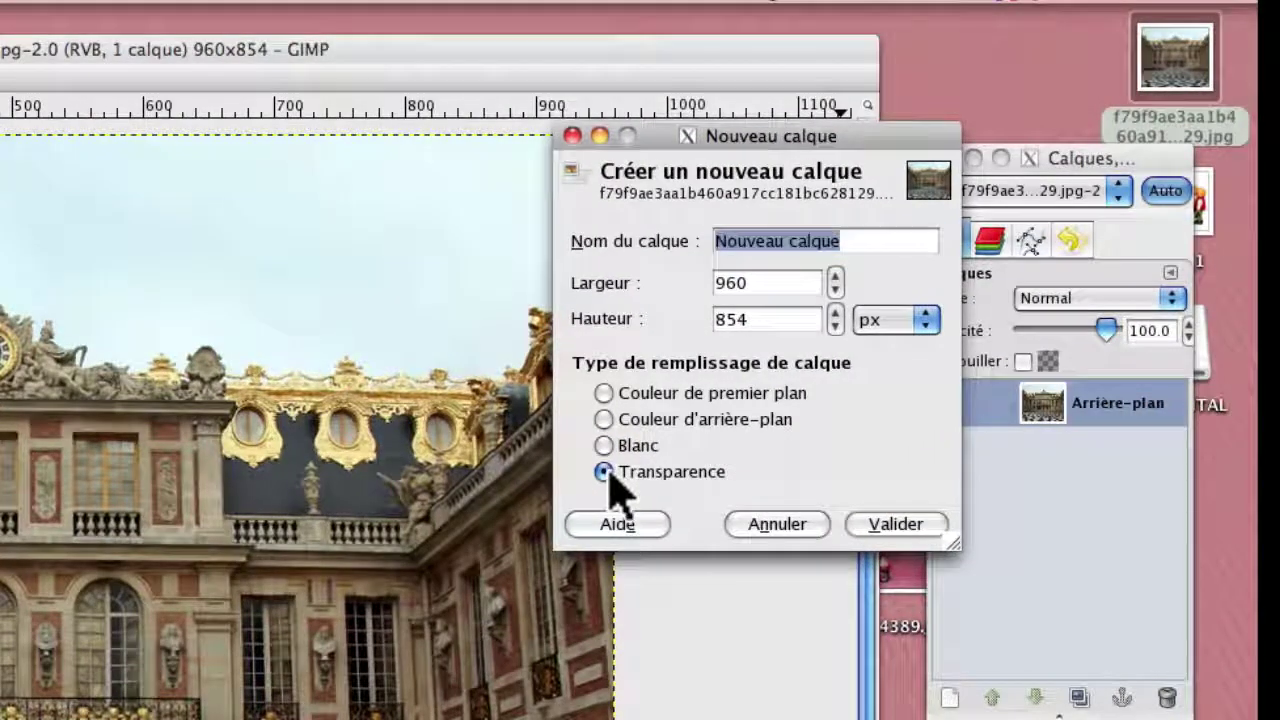
left_click(840, 241)
type("Pers1")
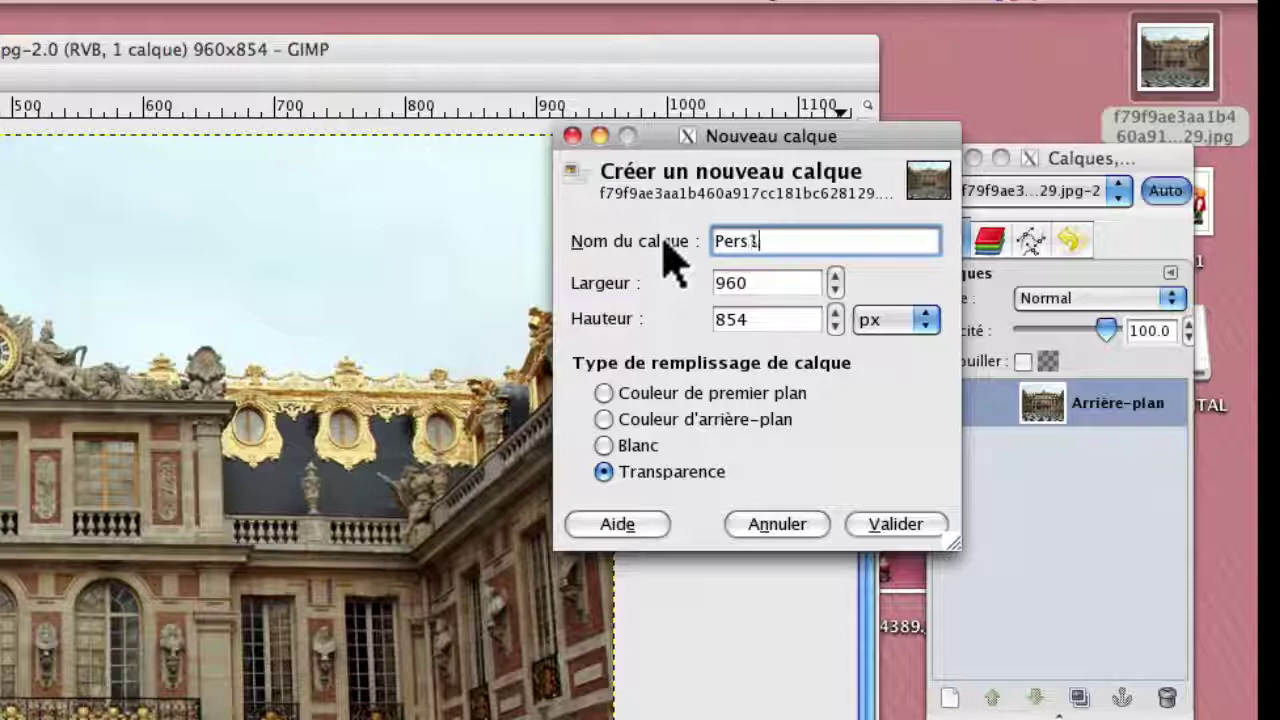
key("Return")
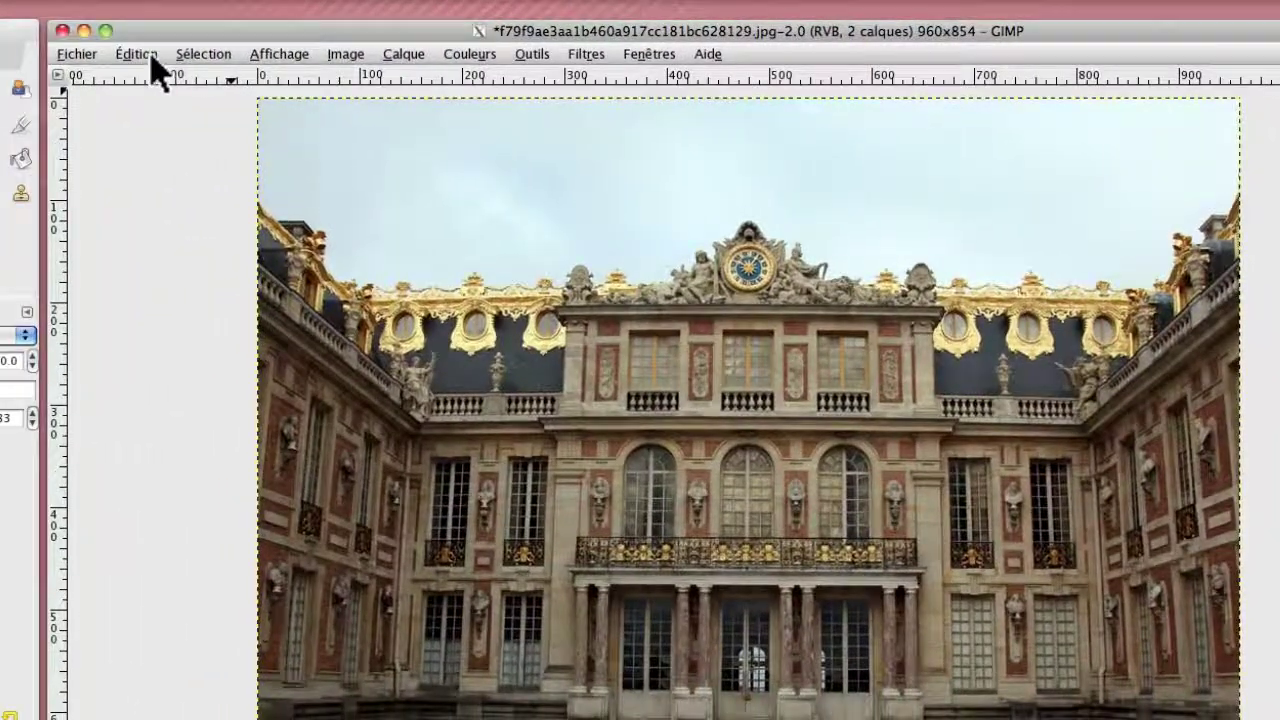
- Paste the copied Playmobil figures onto the courtyard photo and zoom out to 25%
left_click(150, 60)
left_click(194, 236)
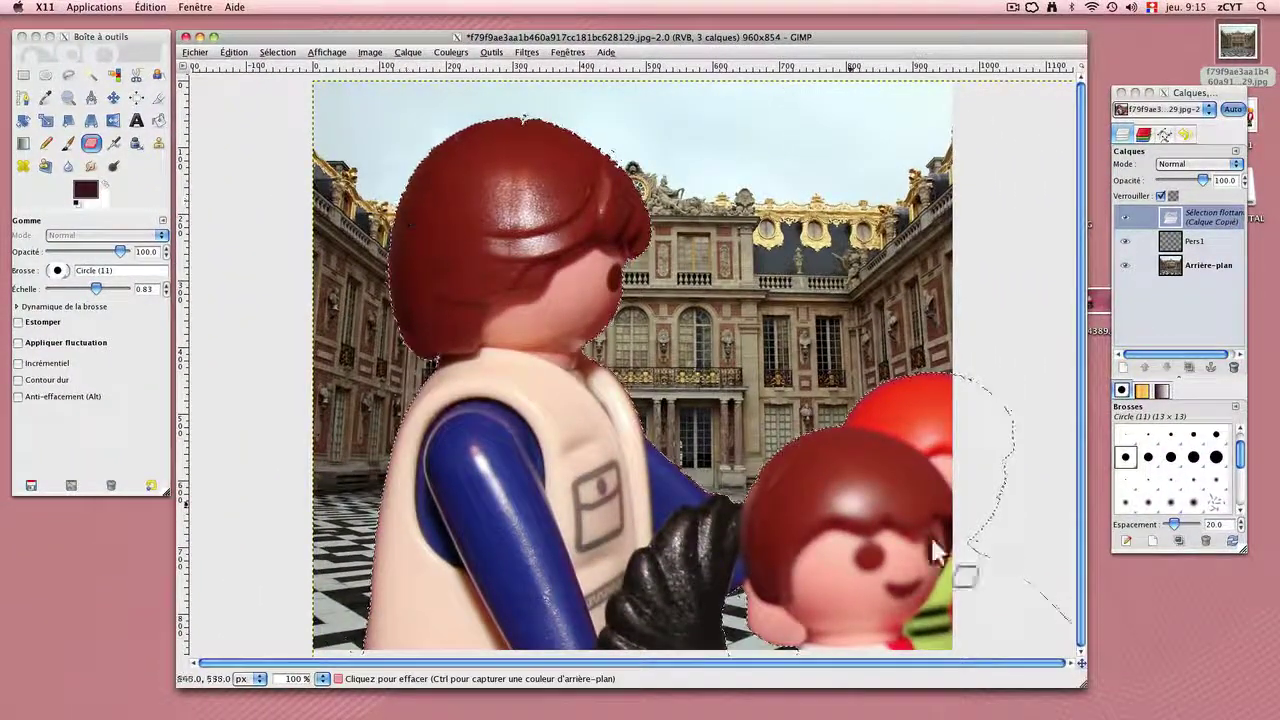
left_click(322, 679)
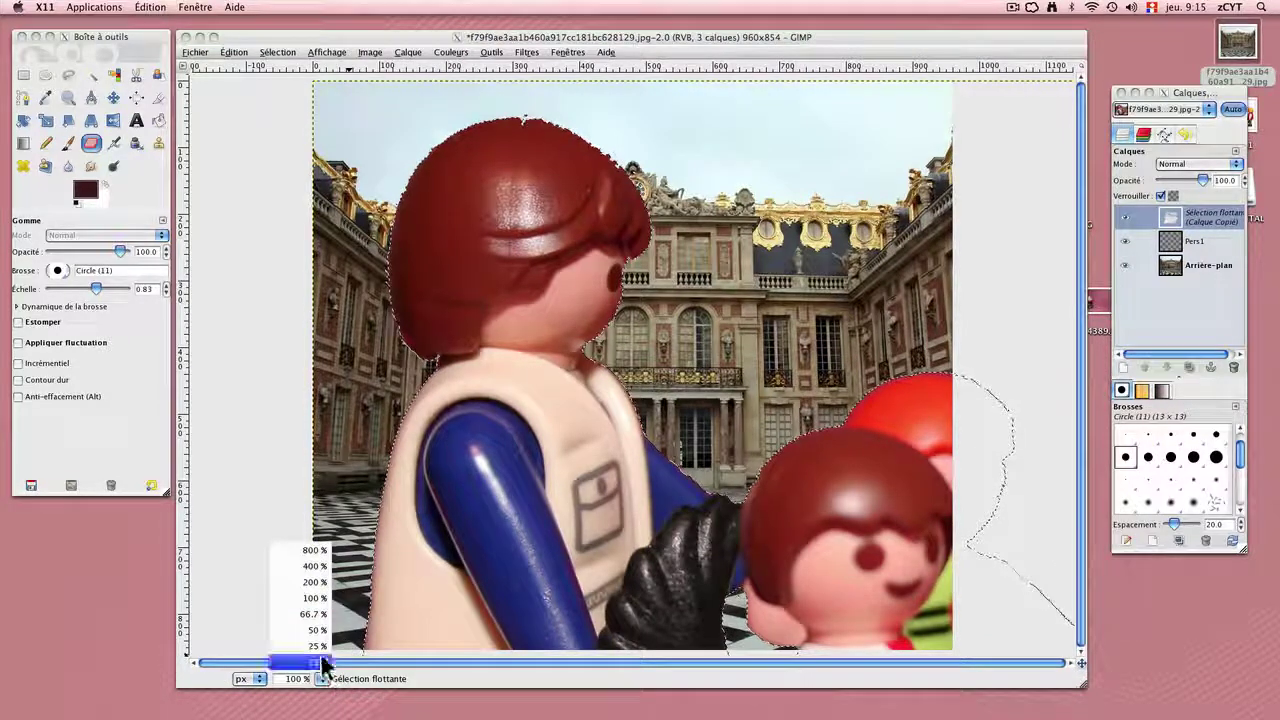
left_click(318, 665)
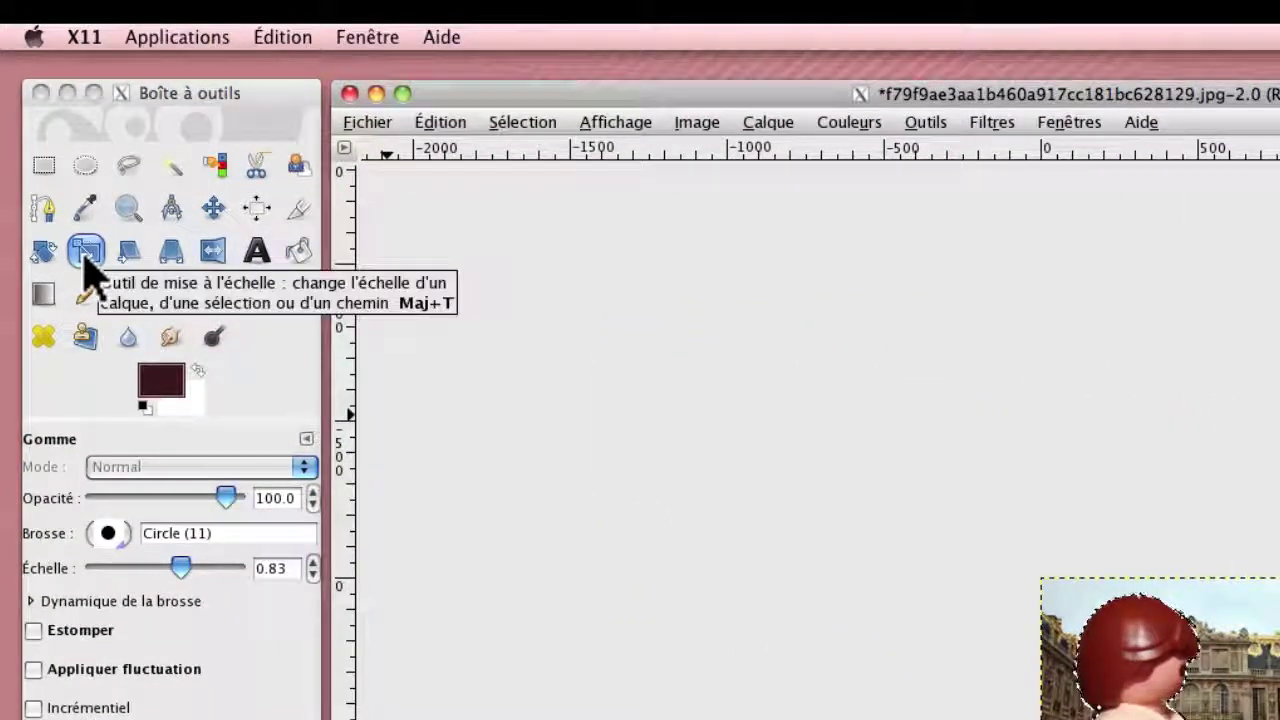
- Scale the pasted figures down proportionally into a small group at the upper left
left_click(78, 230)
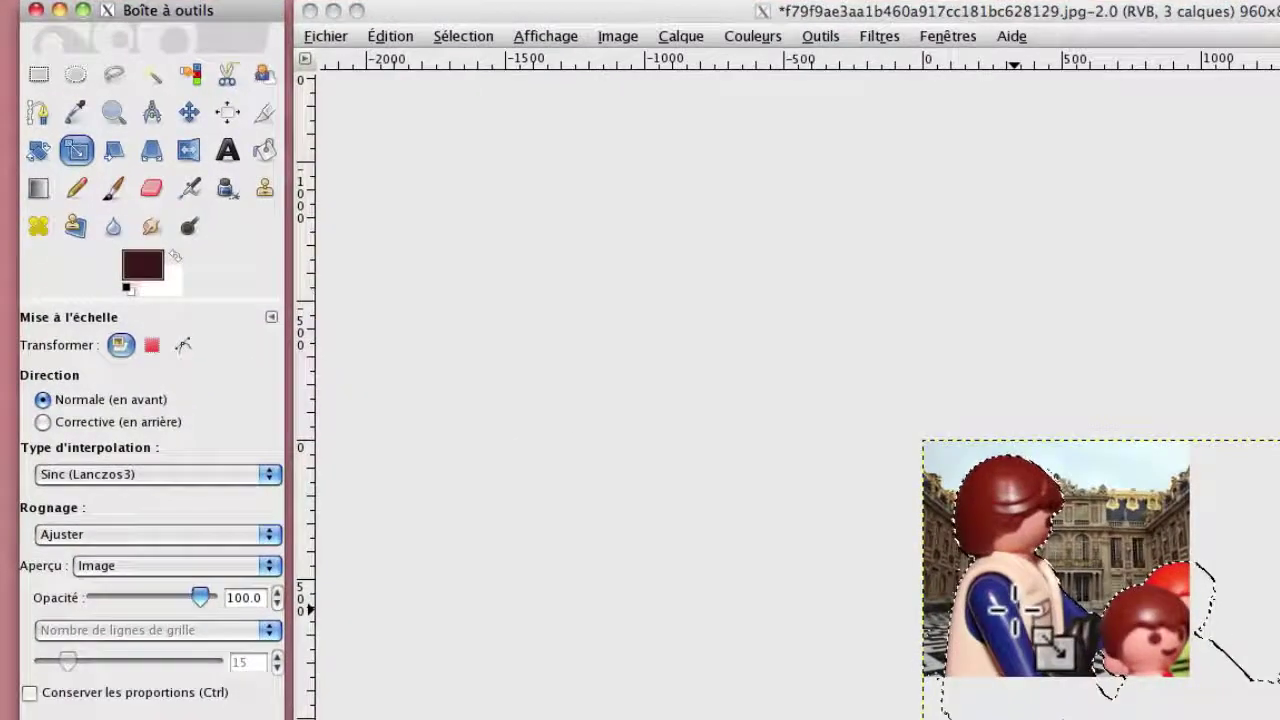
left_click(1013, 608)
left_click(1013, 608)
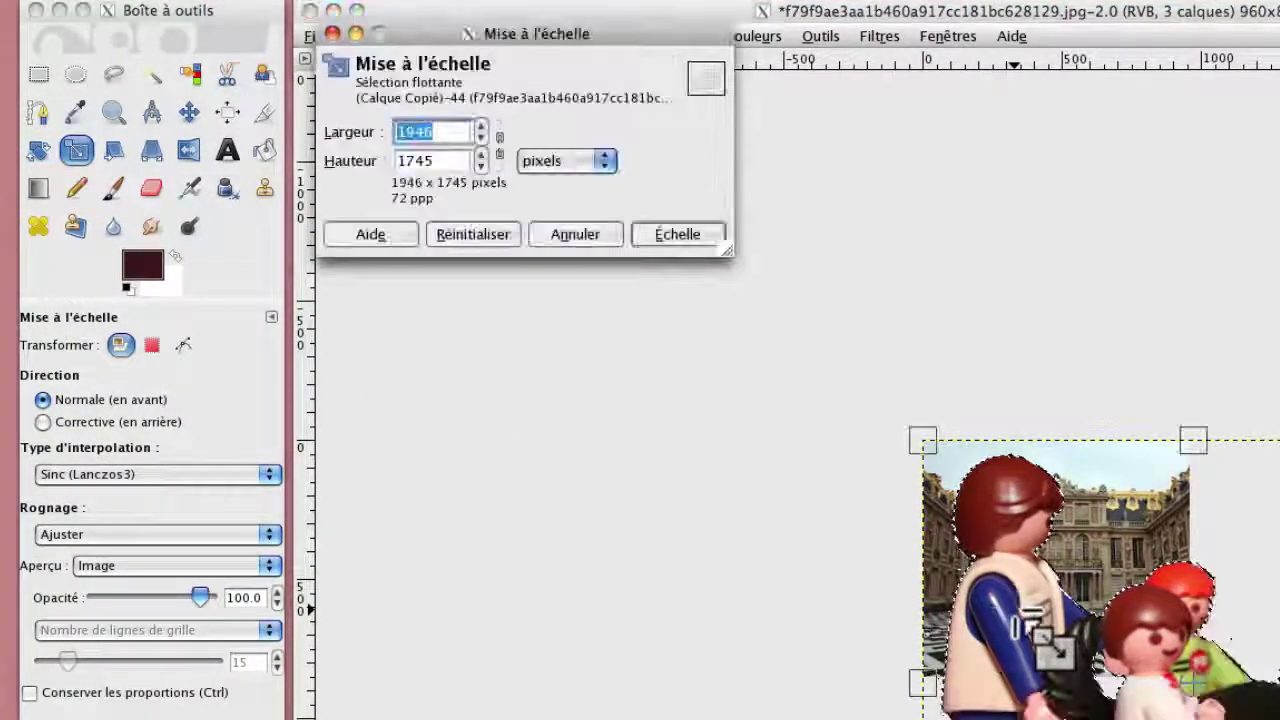
left_click(500, 148)
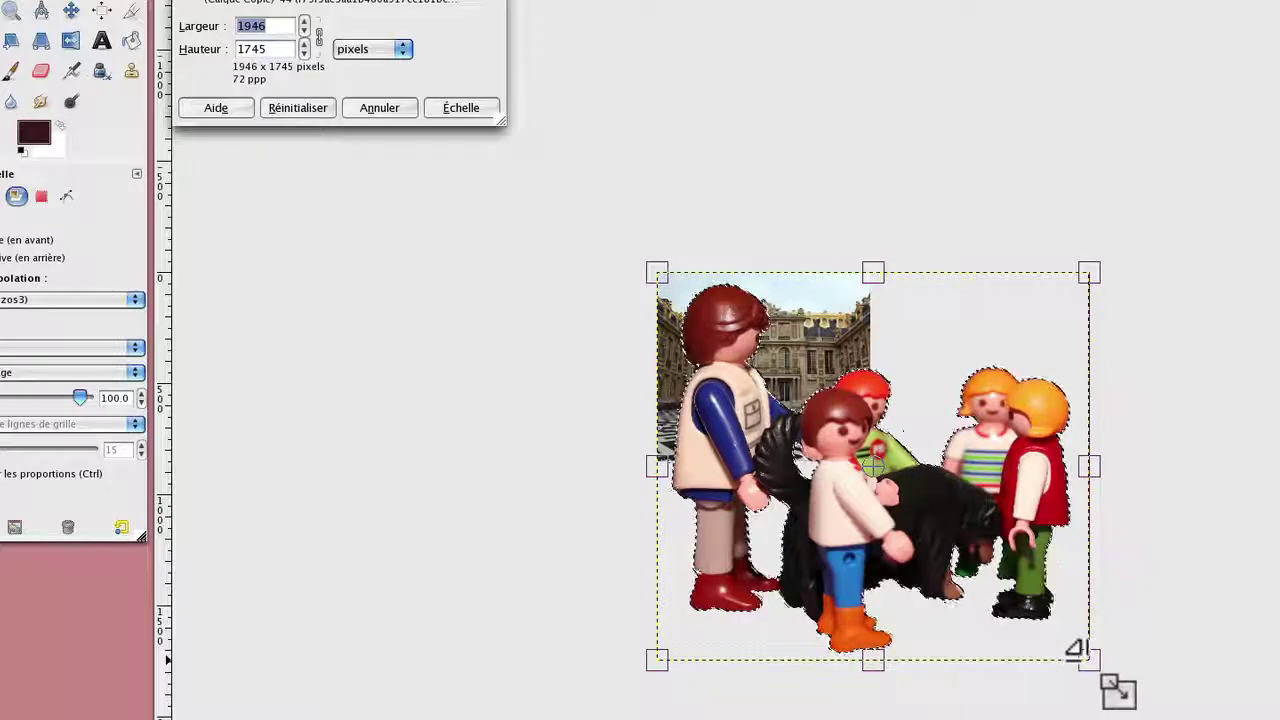
left_click(1115, 690)
left_click_drag(1115, 690, 765, 386)
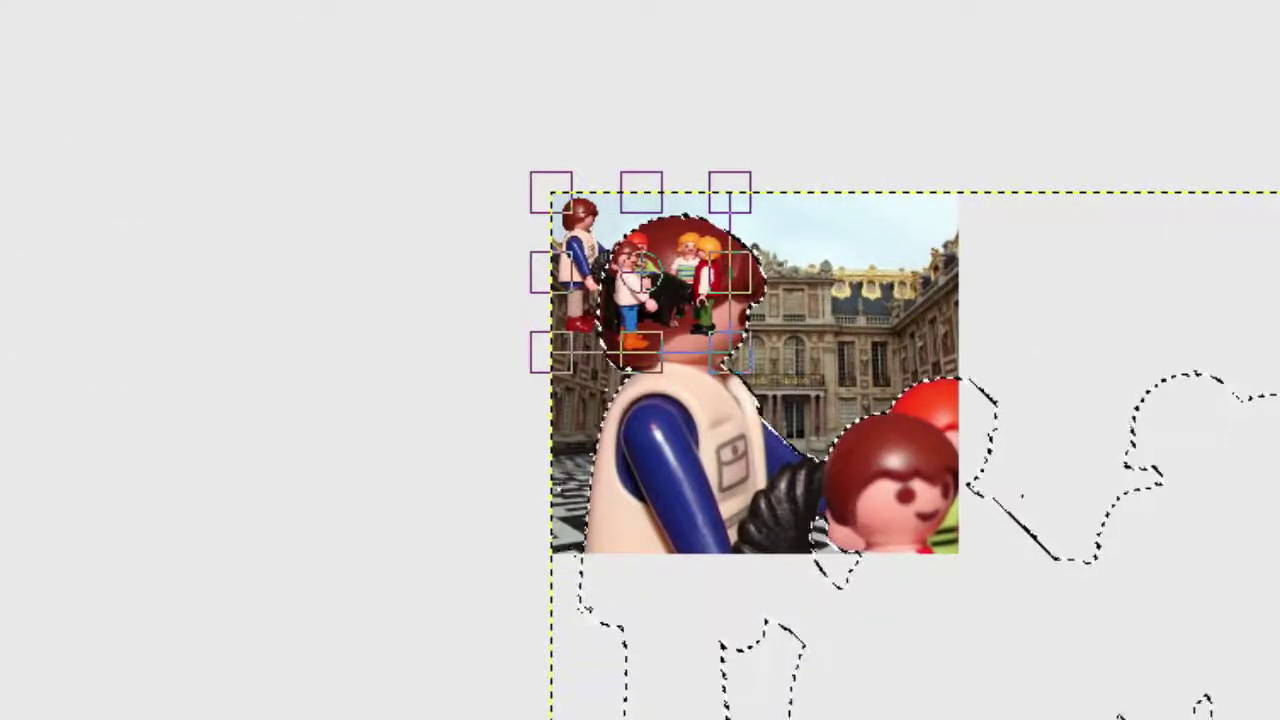
key("Return")
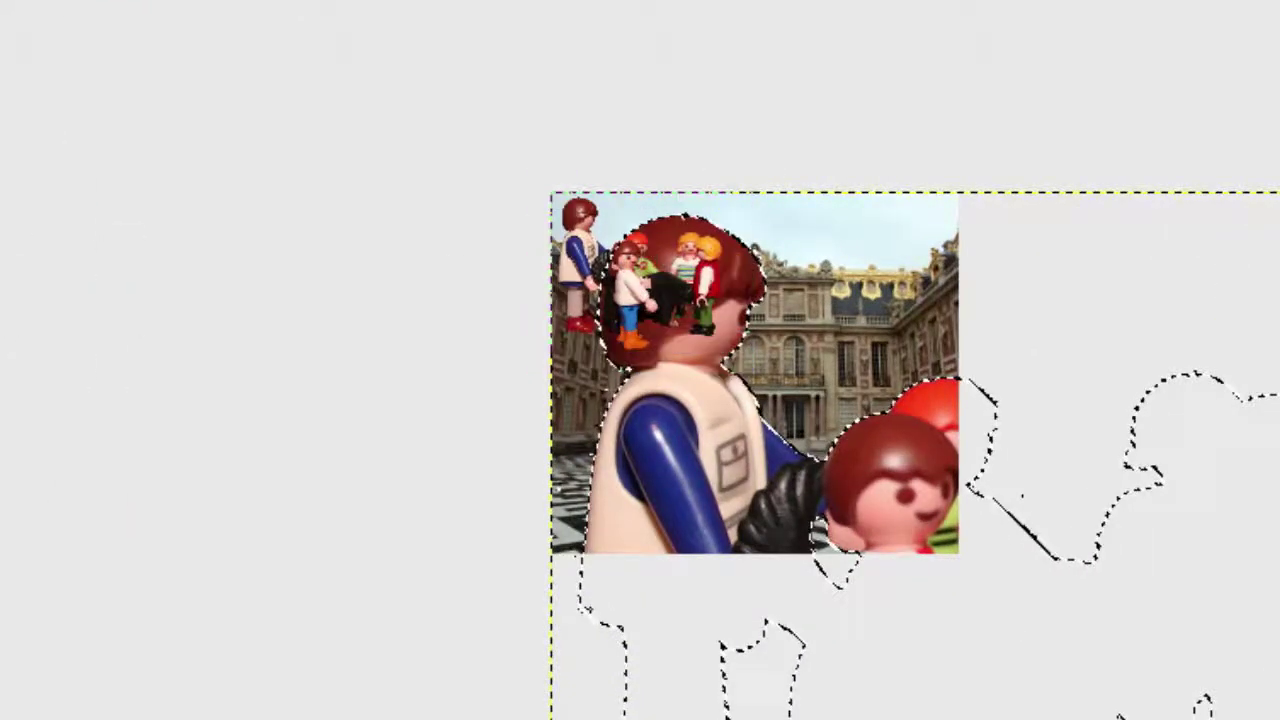
key("ctrl+z")
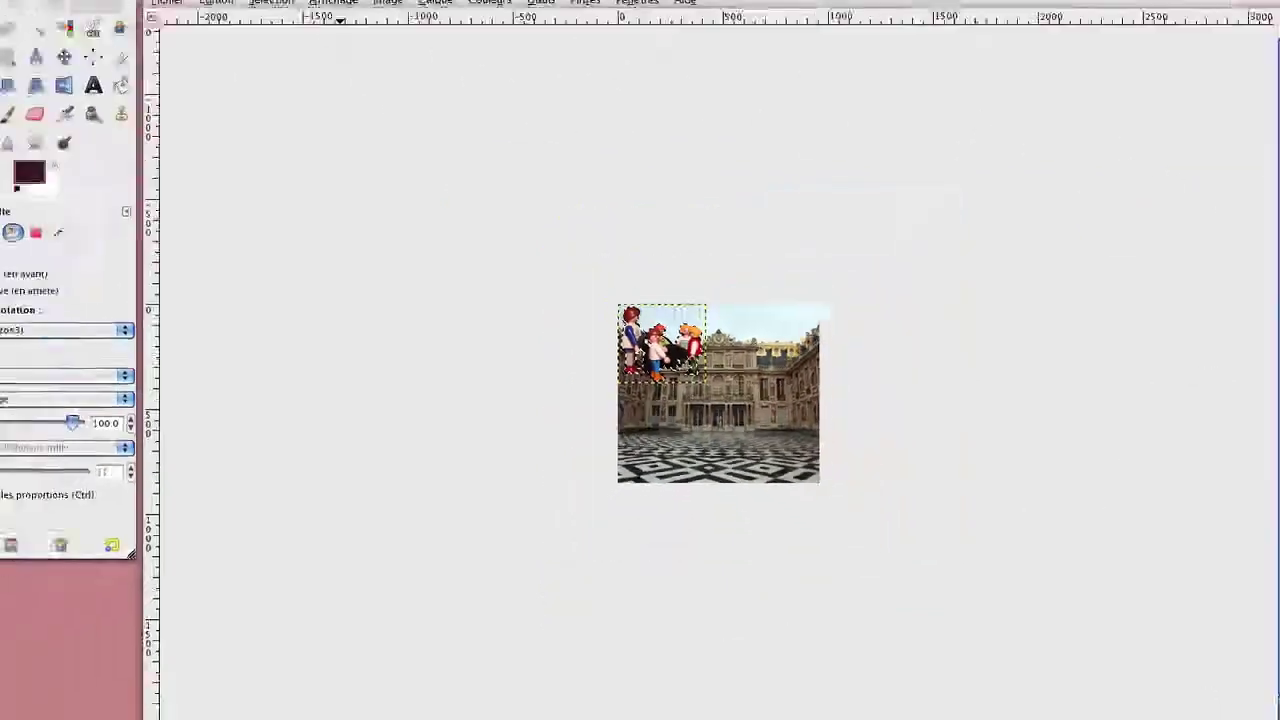
left_click(355, 700)
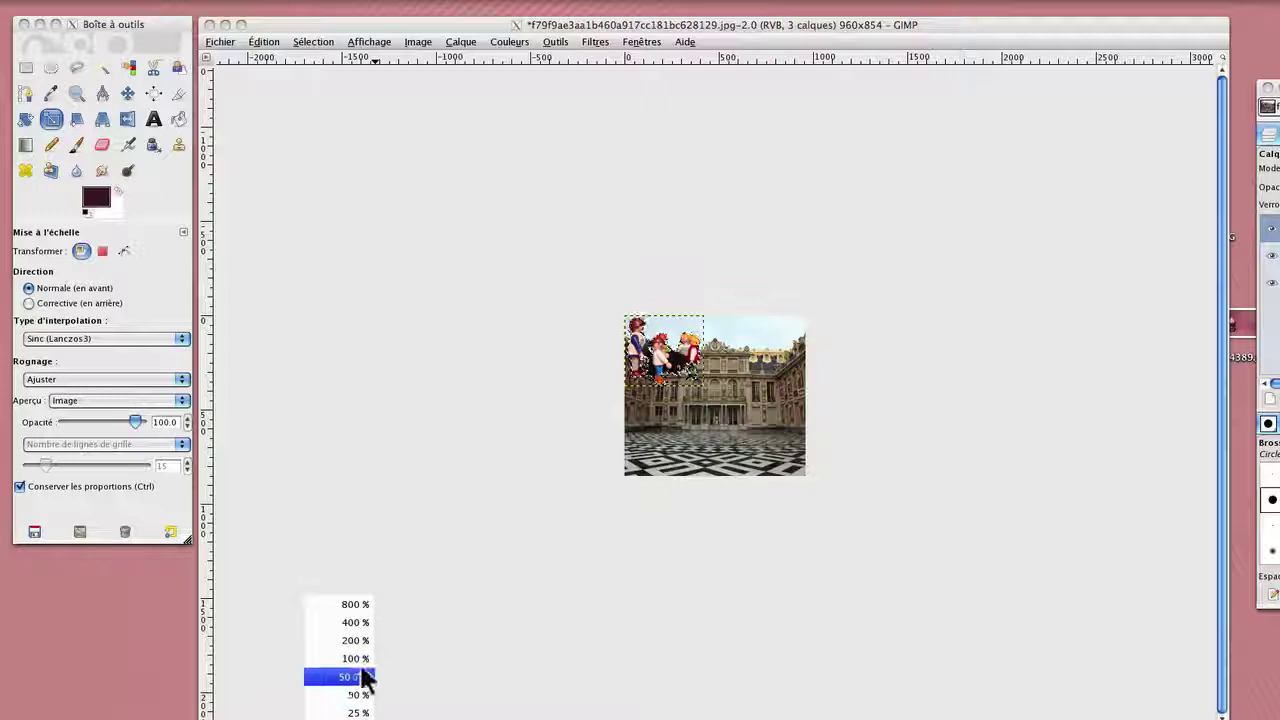
- Move the figures group onto the lower-left checkered floor and anchor the floating layer
left_click(365, 677)
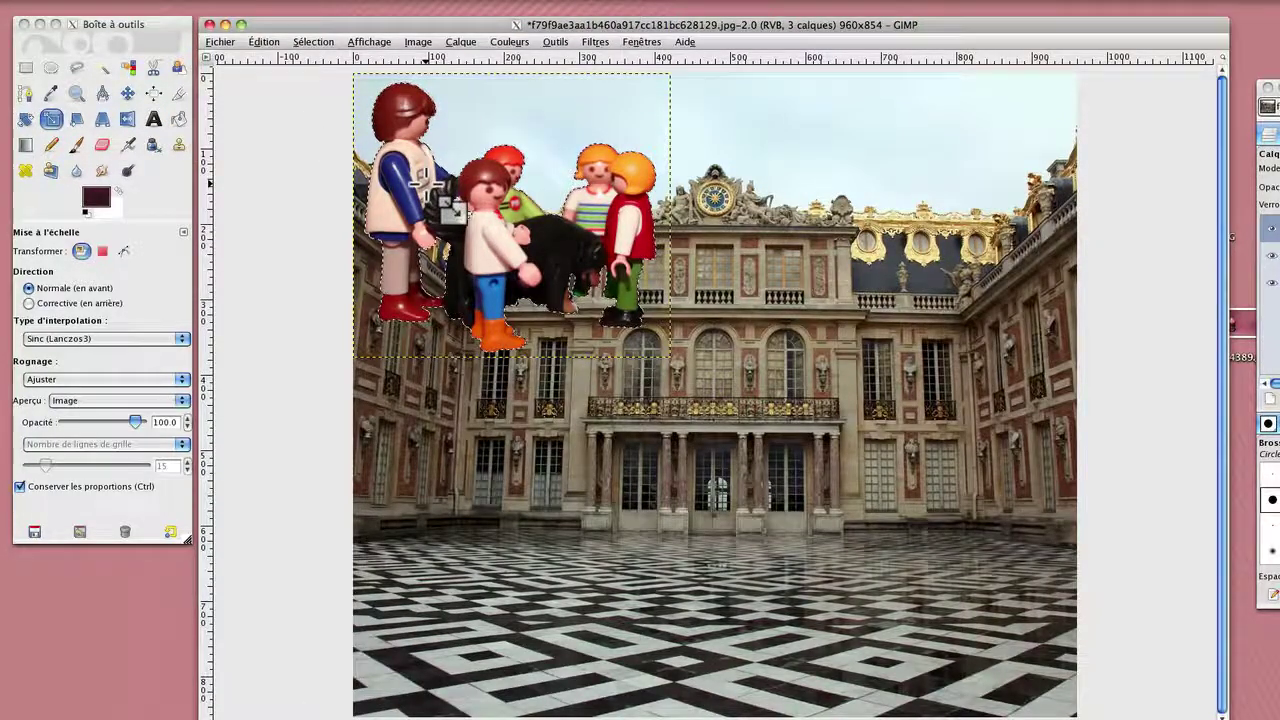
left_click(132, 96)
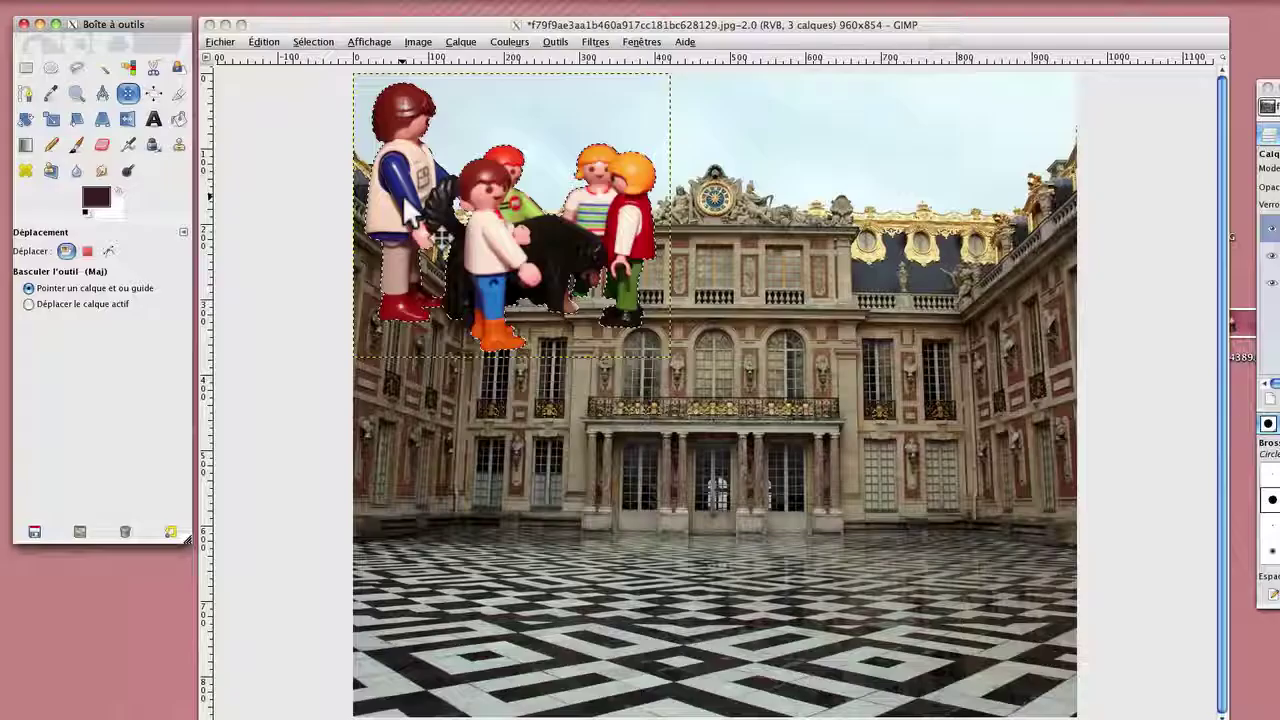
mouse_move(410, 210)
left_mouse_down()
mouse_move(684, 518)
mouse_move(800, 570)
mouse_move(804, 556)
left_mouse_up()
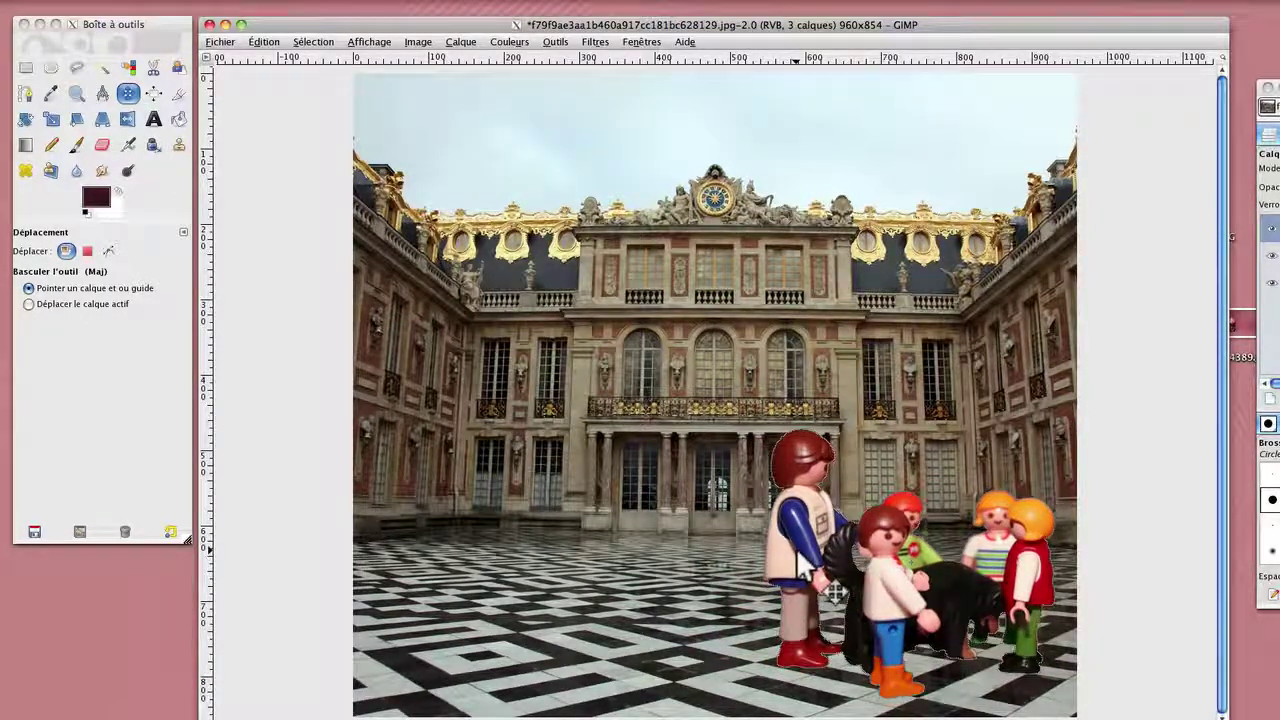
left_click_drag(799, 553, 798, 566)
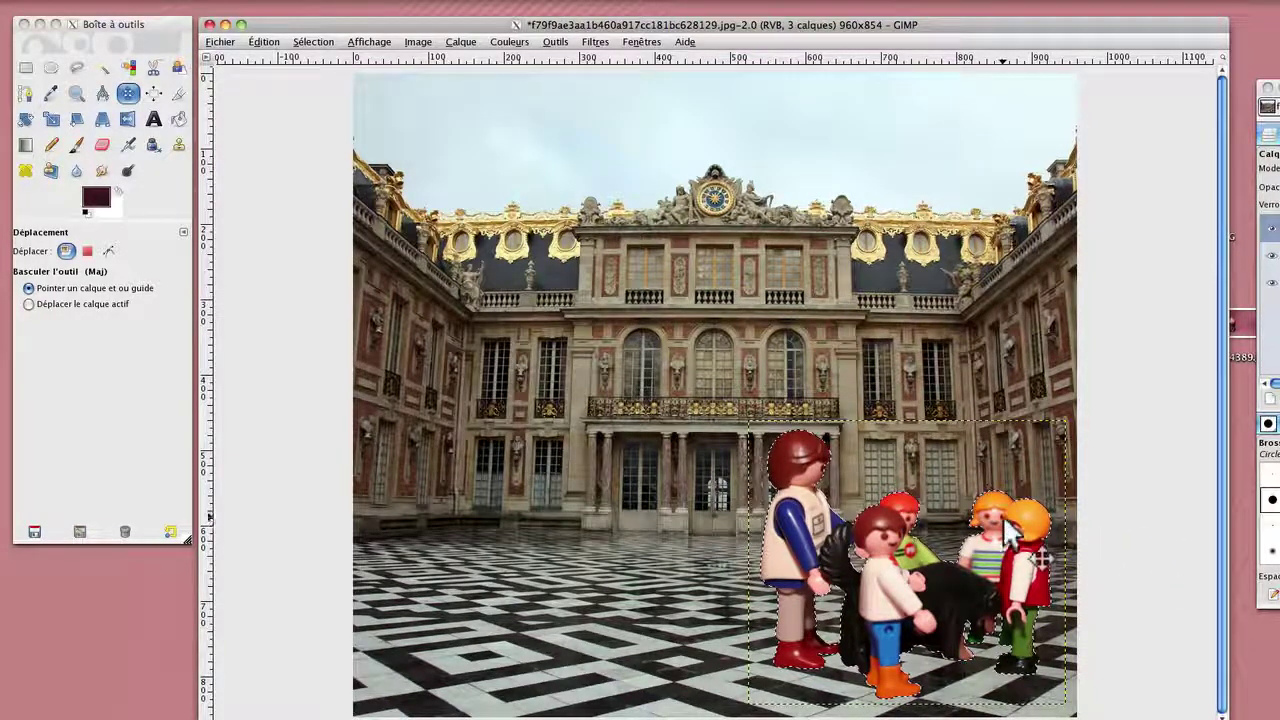
mouse_move(905, 600)
left_mouse_down()
mouse_move(550, 575)
mouse_move(527, 600)
left_mouse_up()
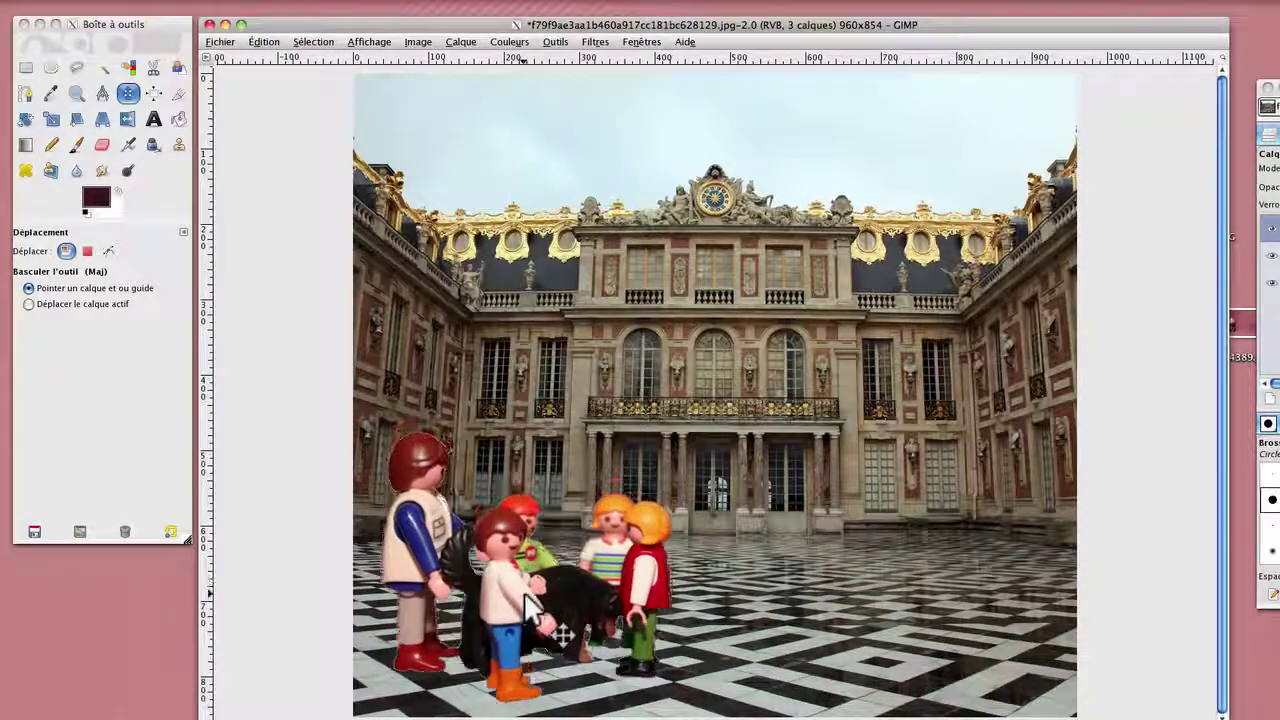
left_click_drag(530, 605, 532, 595)
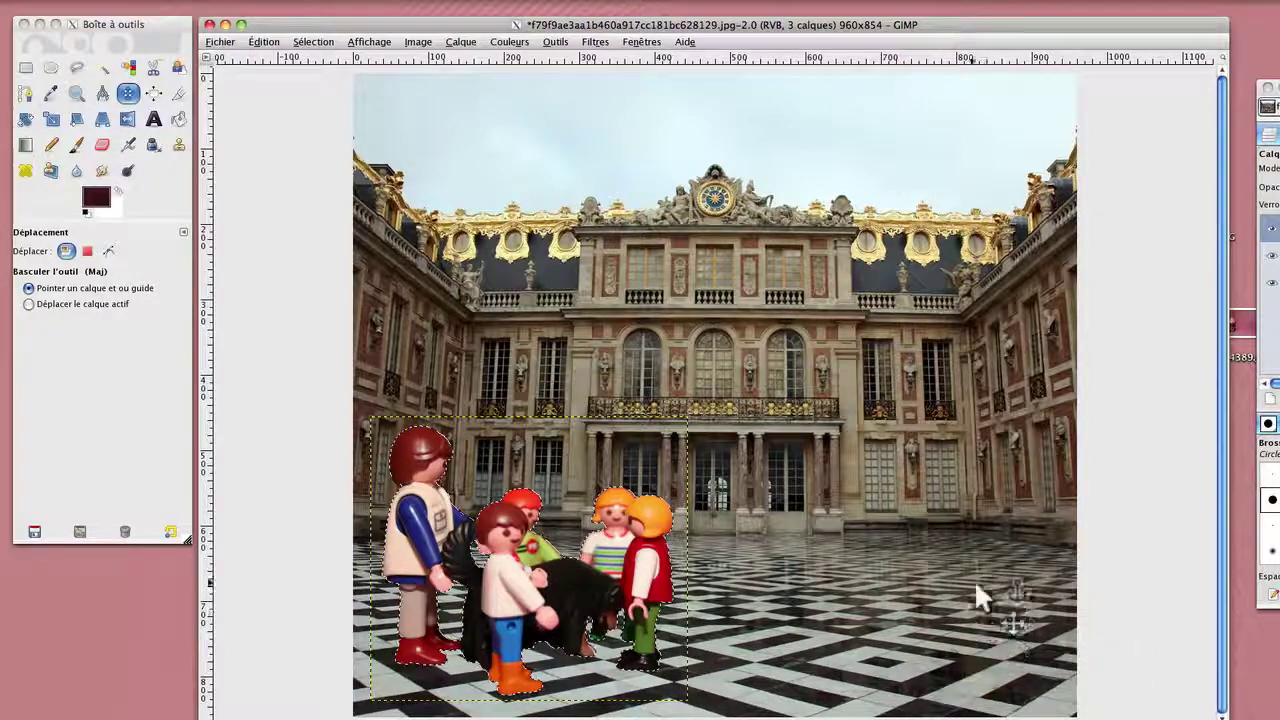
left_click(420, 336)
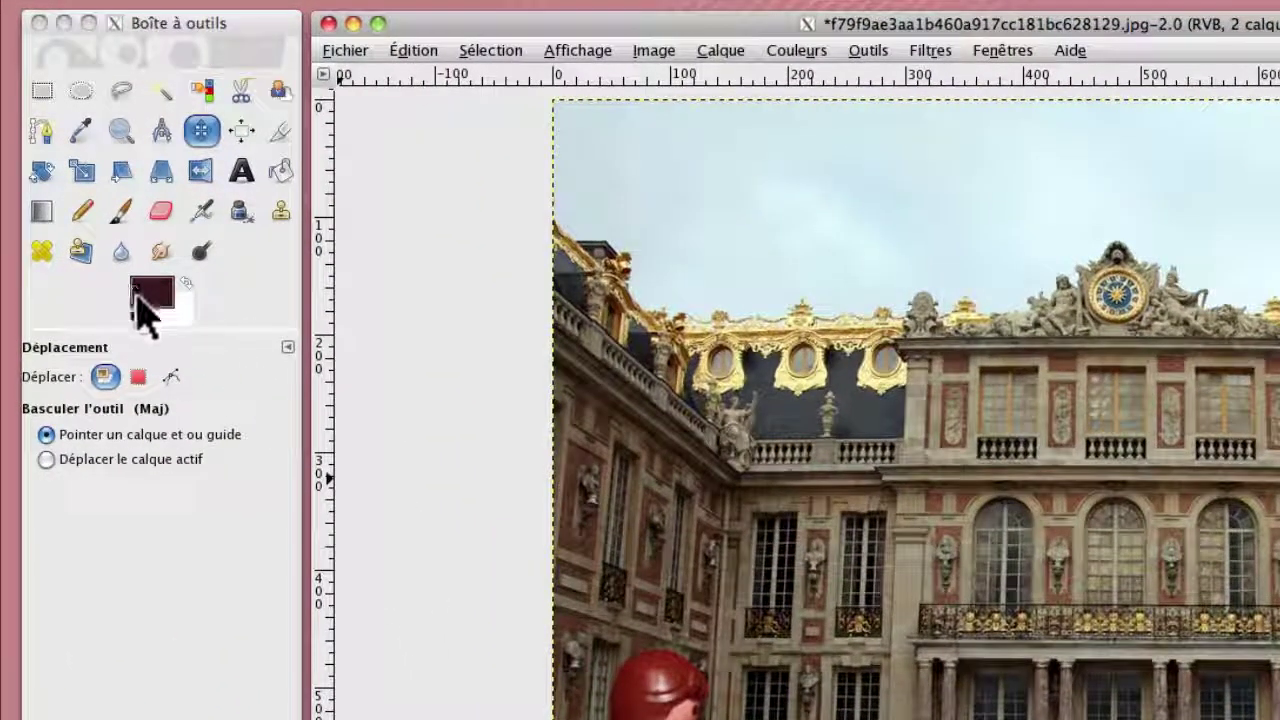
- Set the foreground colour to pure black, HTML 000000
left_click(140, 296)
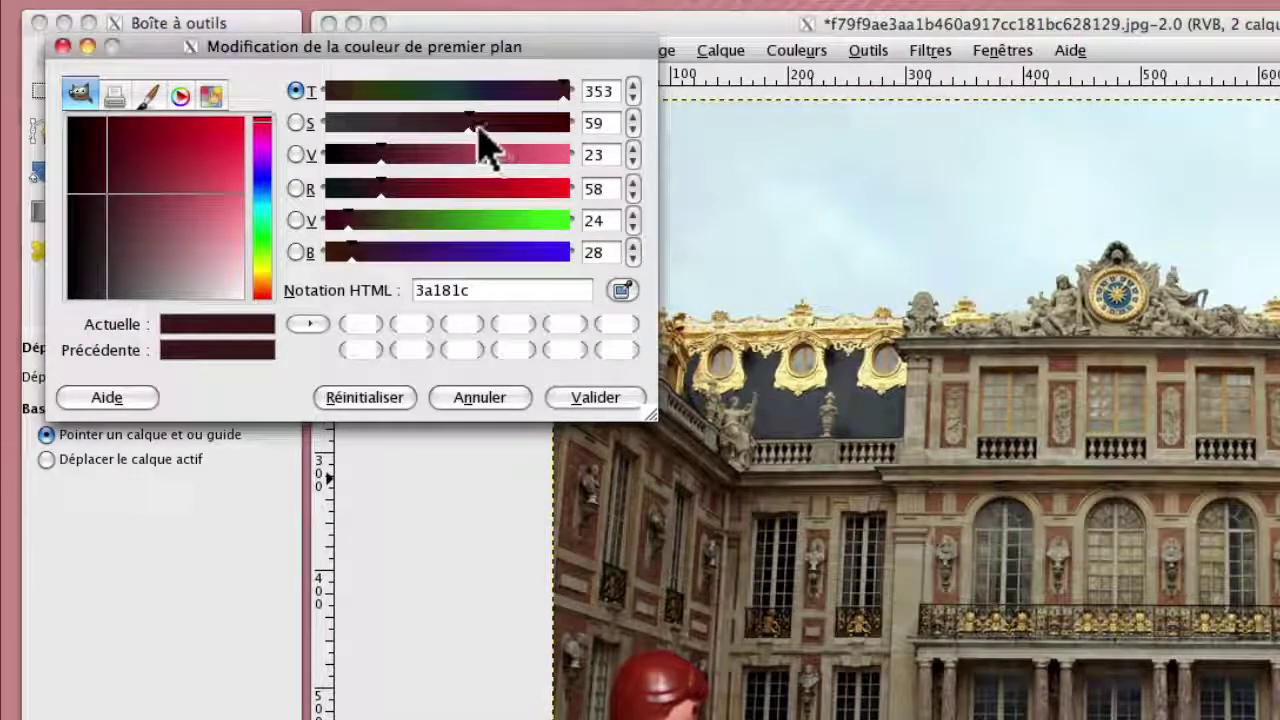
left_click_drag(477, 128, 574, 134)
left_click_drag(382, 157, 290, 185)
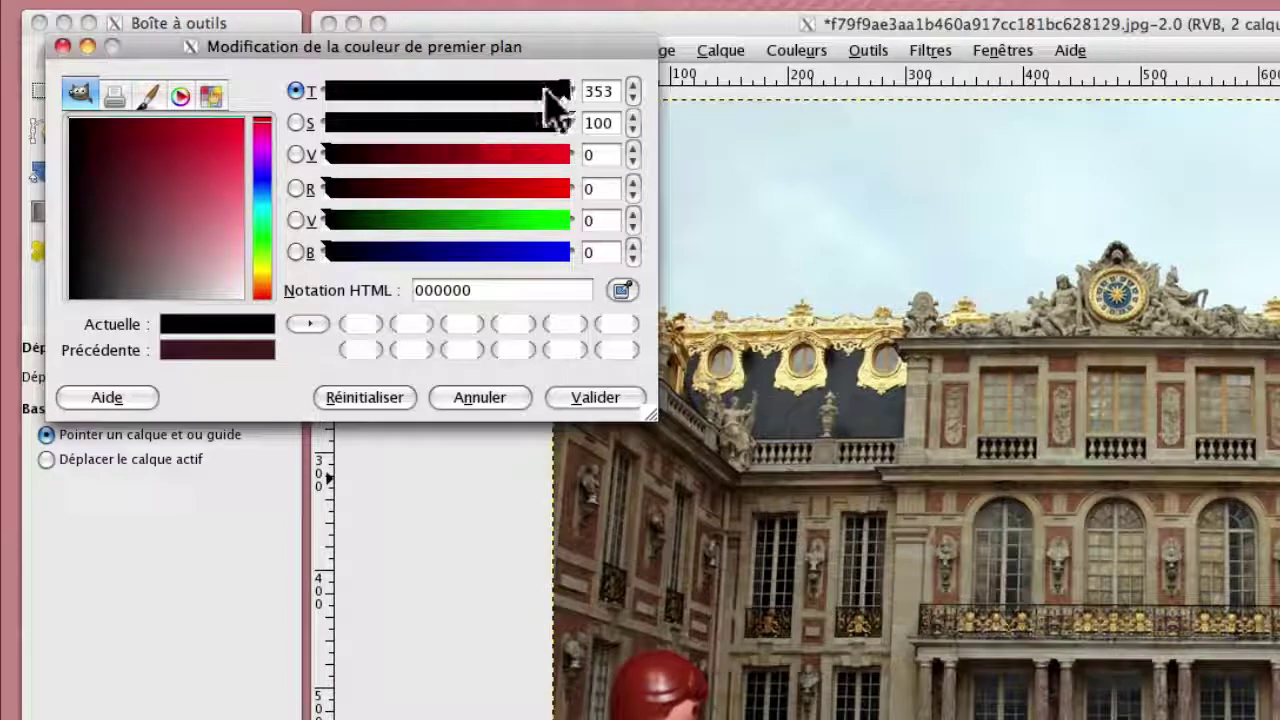
left_click_drag(369, 97, 597, 105)
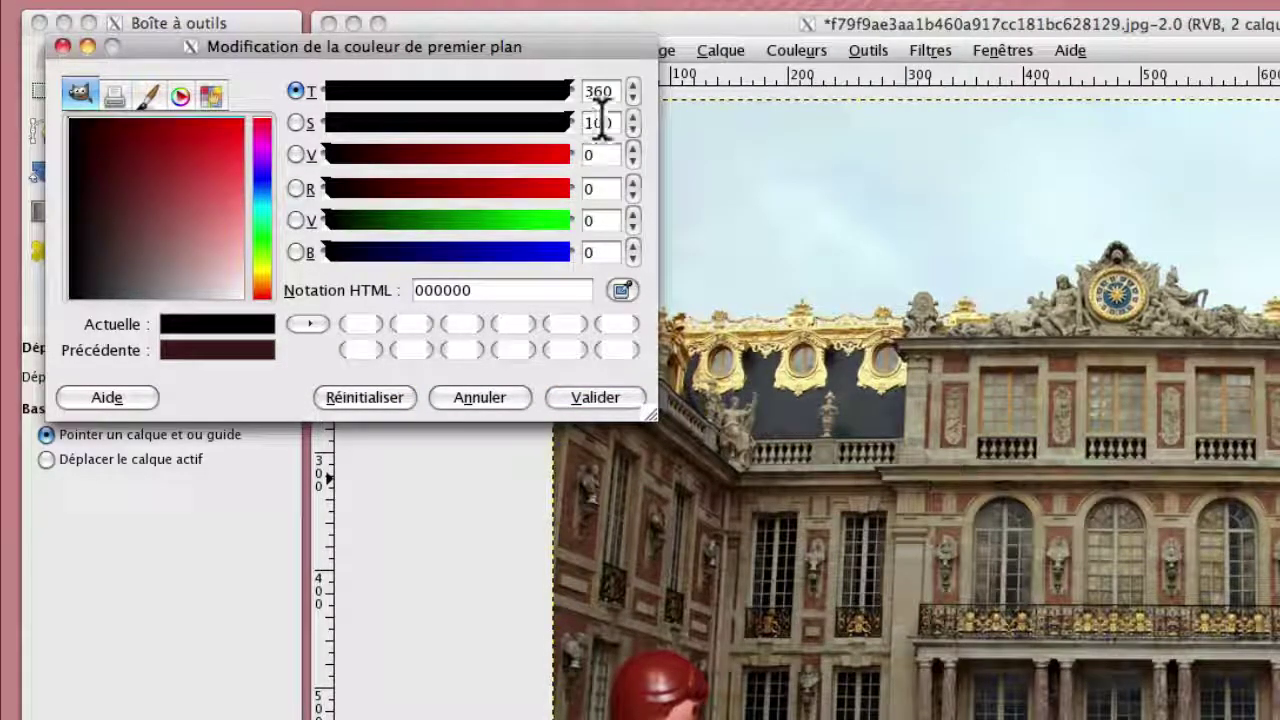
left_click(600, 398)
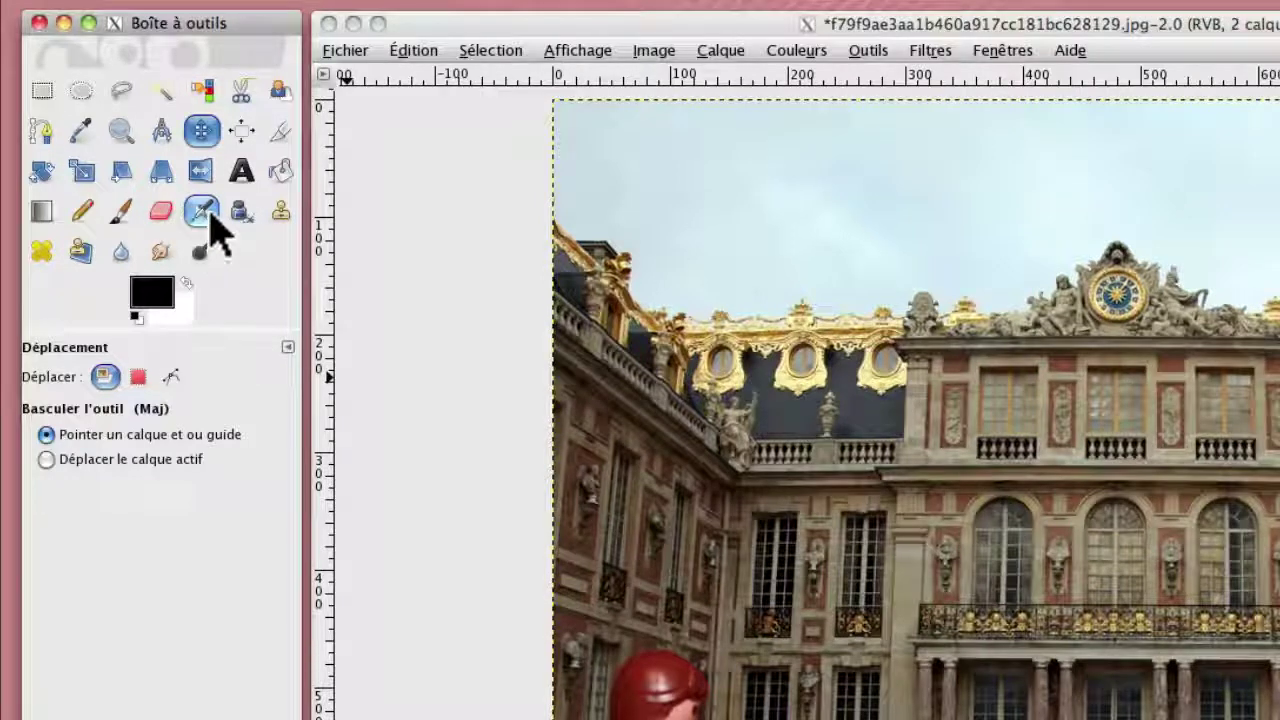
- Choose the Airbrush with the Circle Fuzzy (19) brush at Échelle 1.81
left_click(218, 232)
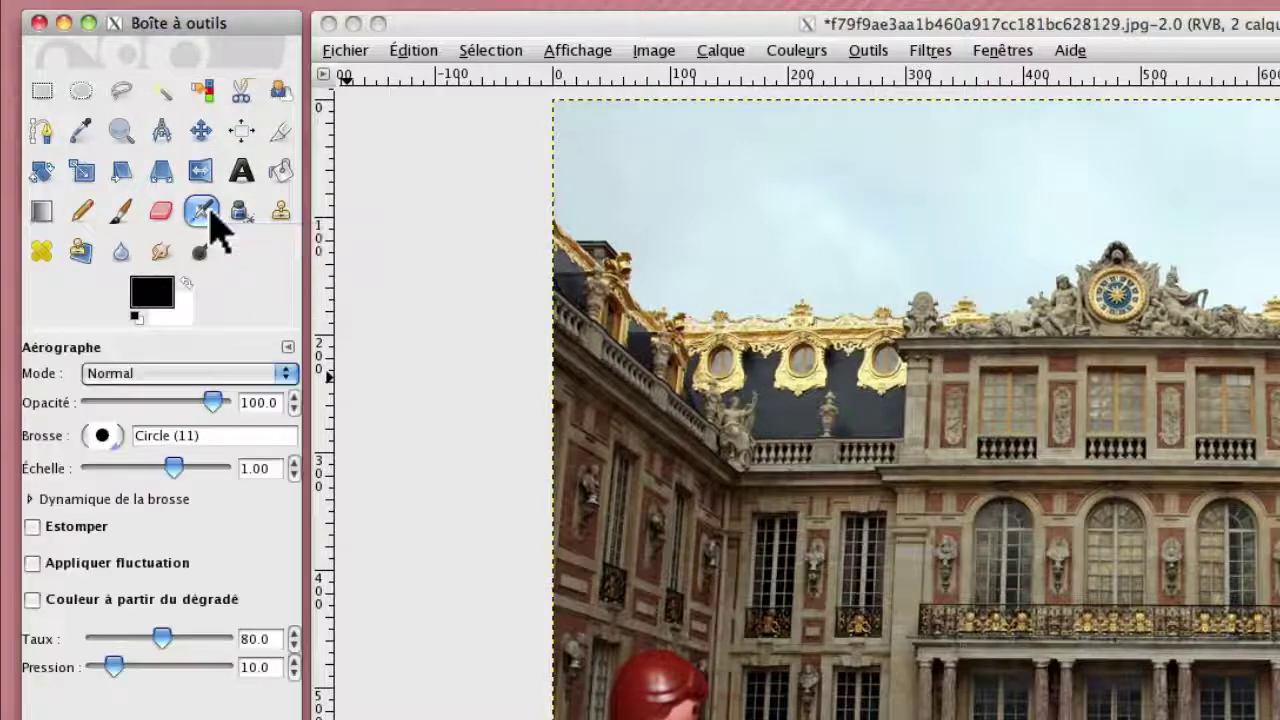
left_click(104, 437)
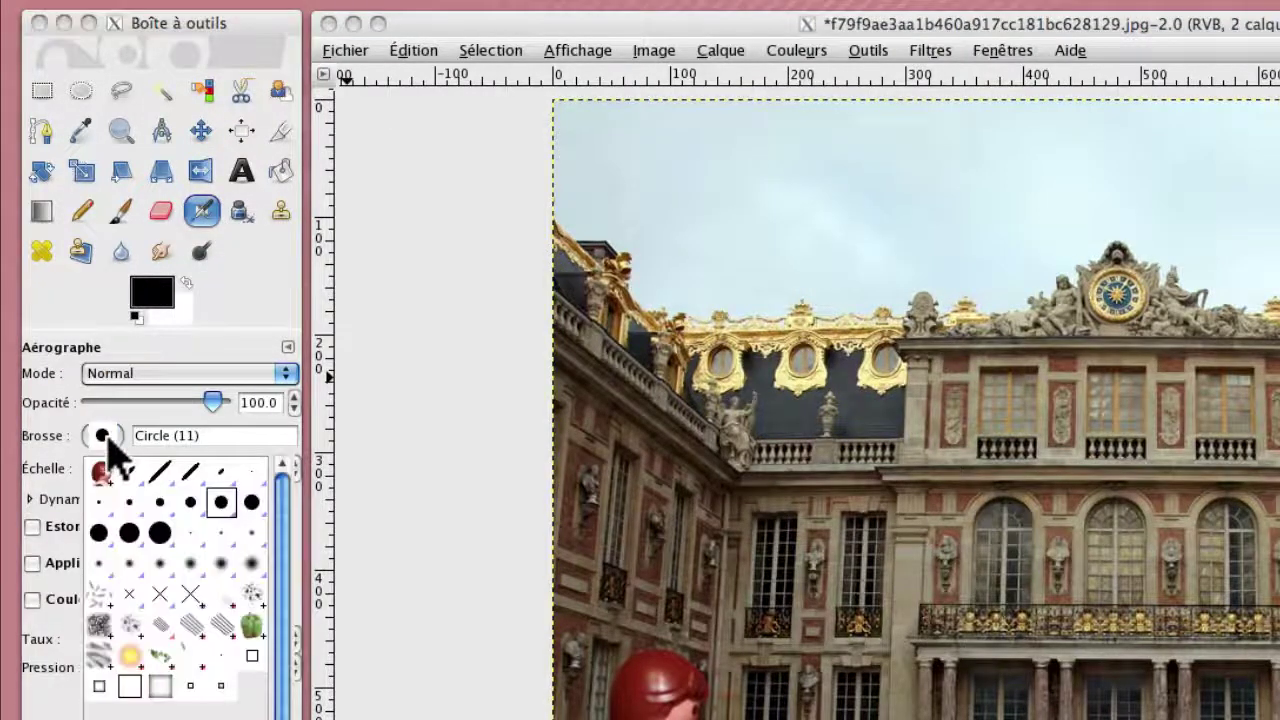
left_click(251, 564)
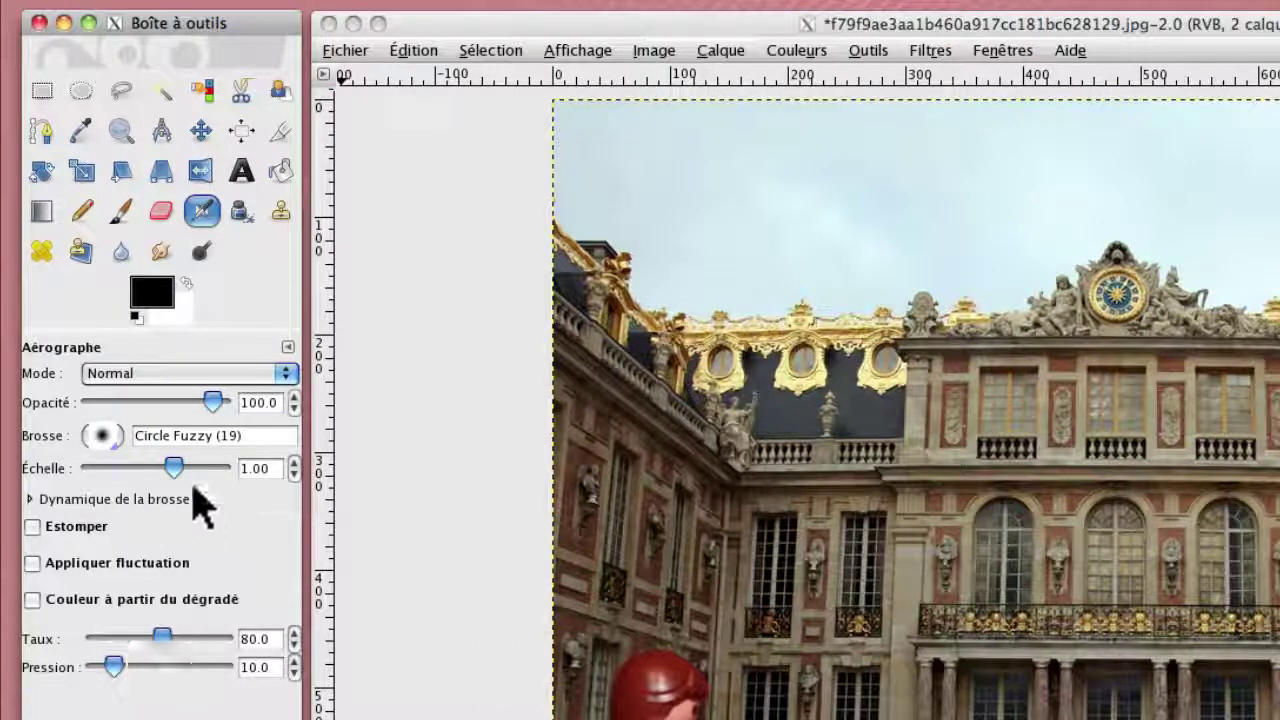
left_click_drag(183, 470, 187, 471)
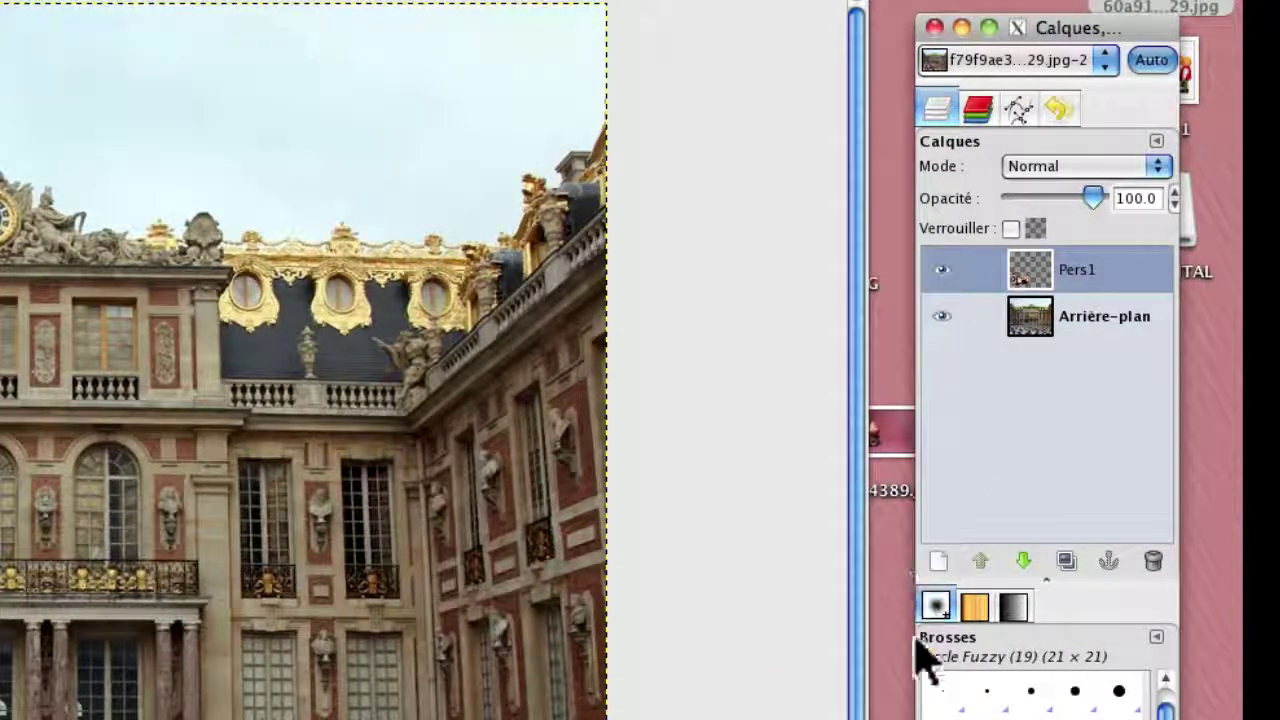
- Add a transparent layer named Ombre above the Pers1 figures layer
left_click(938, 561)
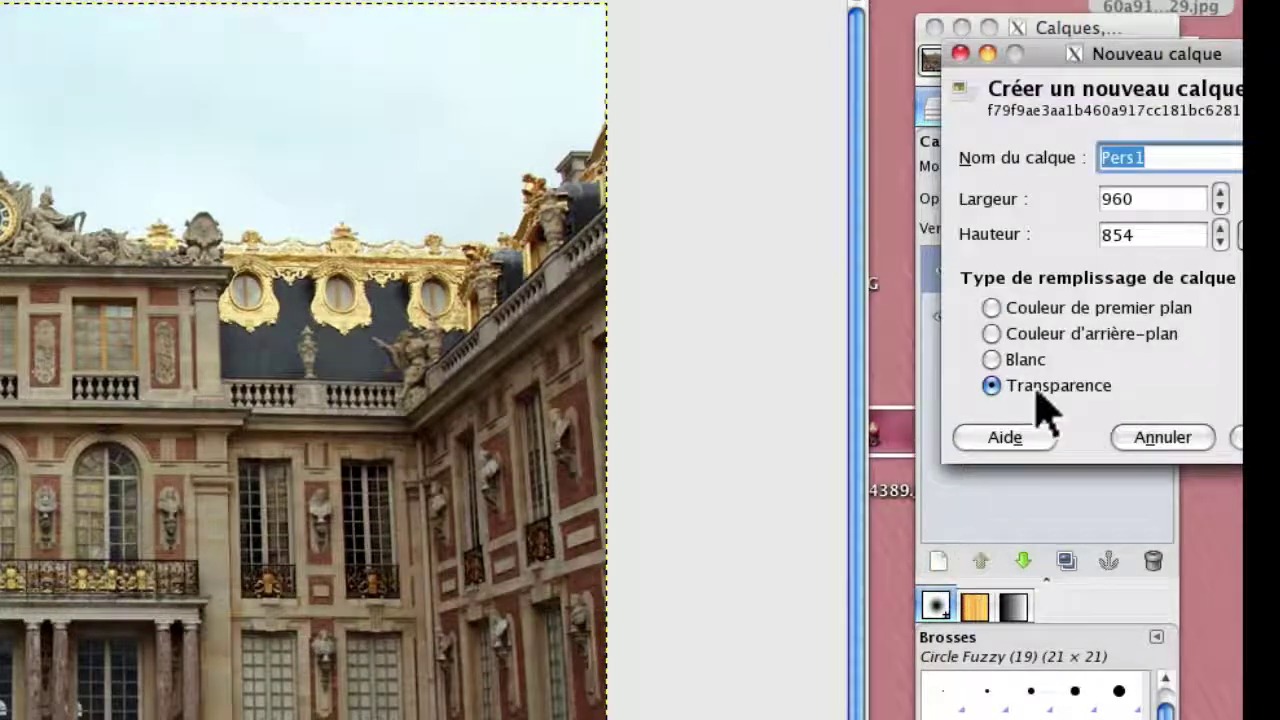
left_click_drag(1120, 54, 682, 26)
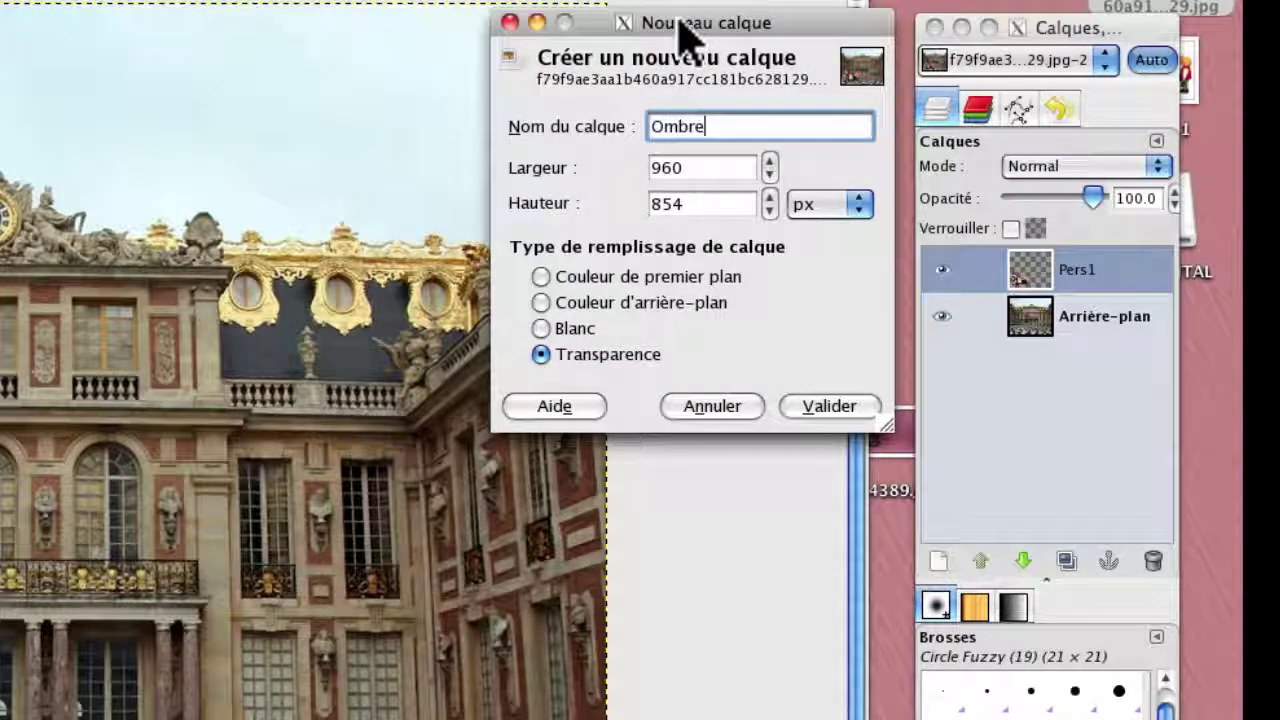
left_click(829, 406)
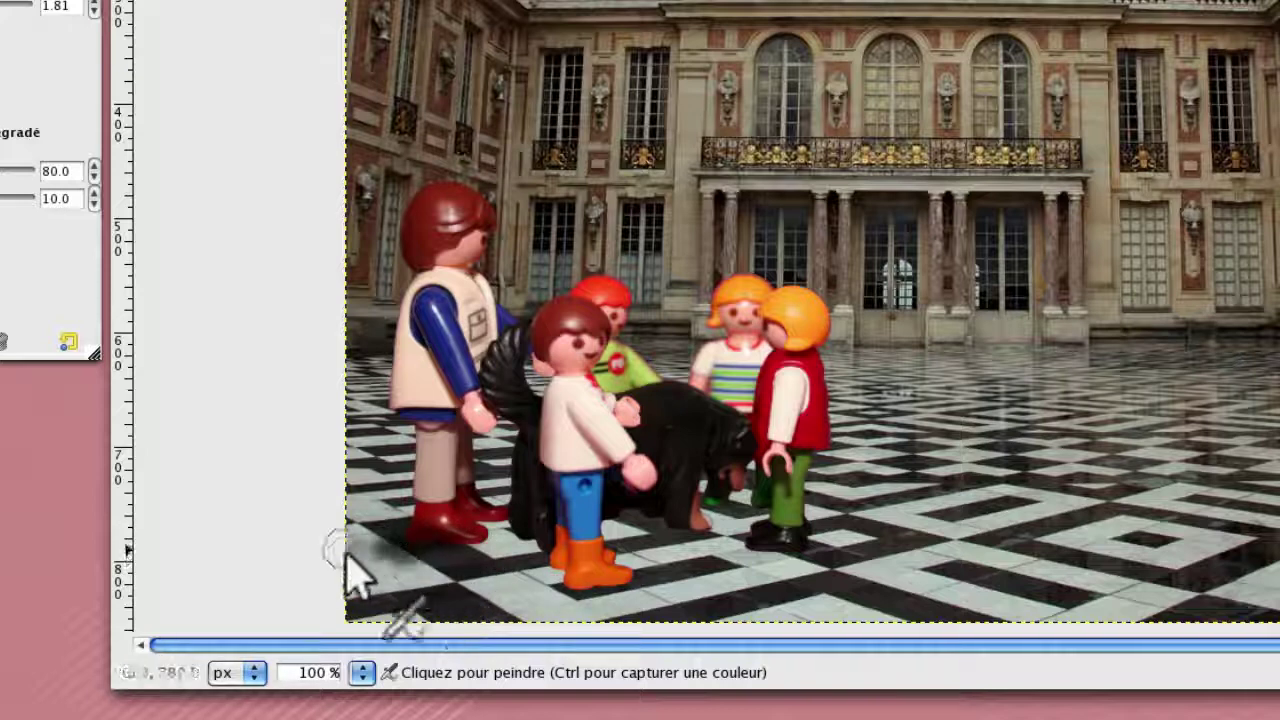
- Airbrush black shadows on the floor beside the orange boots and under the figures' feet
left_click(395, 586)
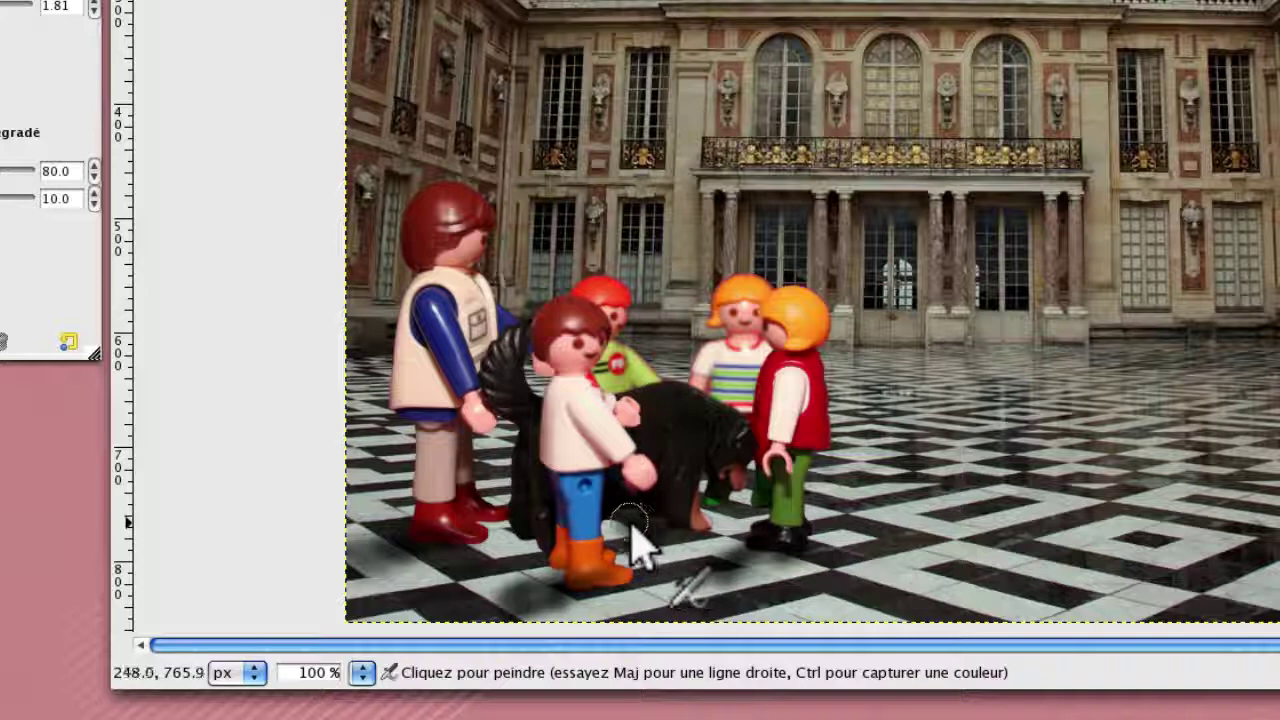
mouse_move(571, 557)
left_mouse_down()
mouse_move(637, 530)
mouse_move(557, 569)
left_mouse_up()
left_click_drag(766, 551, 790, 565)
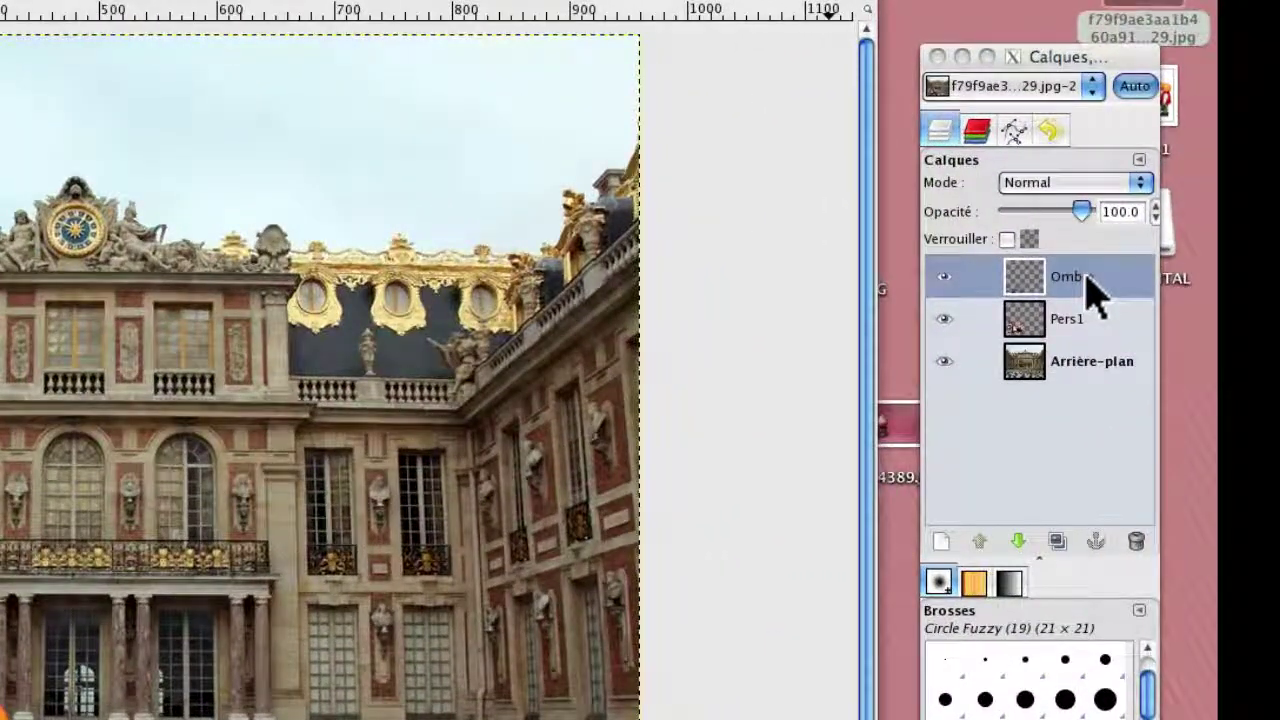
- Move the Ombre layer down between Pers1 and Arrière-plan in the Layers dock
left_click(1086, 281)
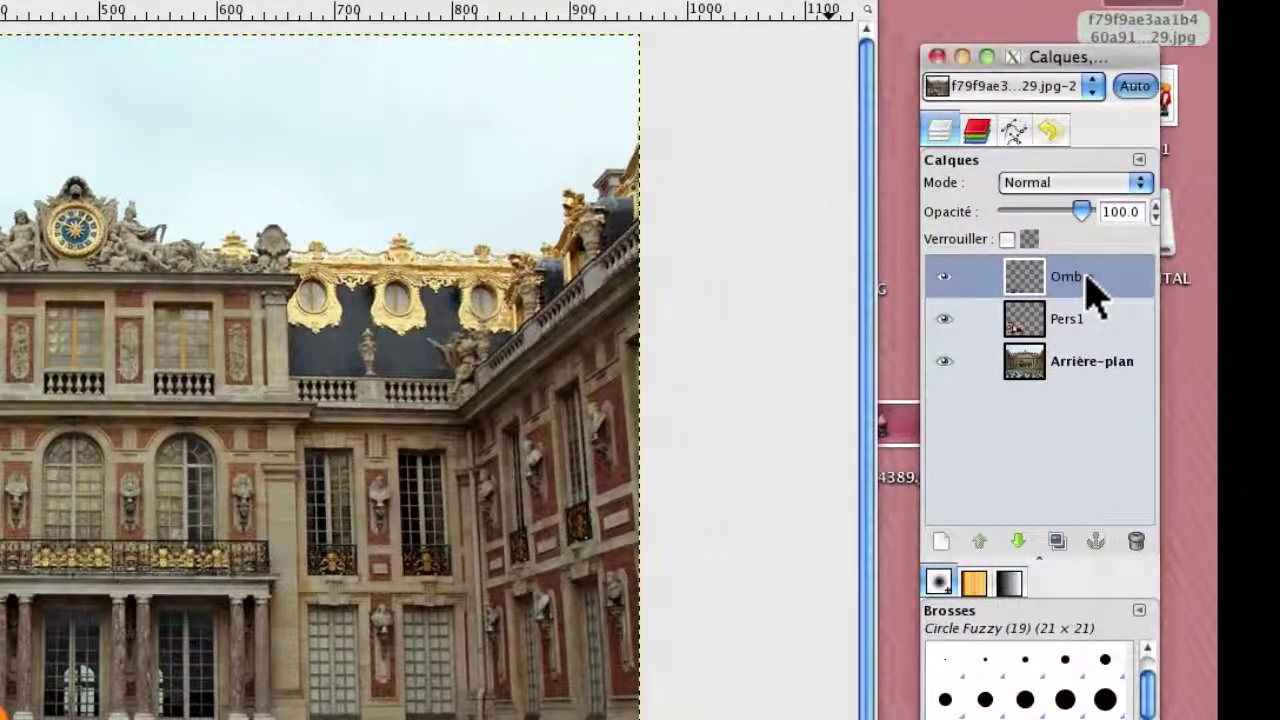
left_click(1084, 285)
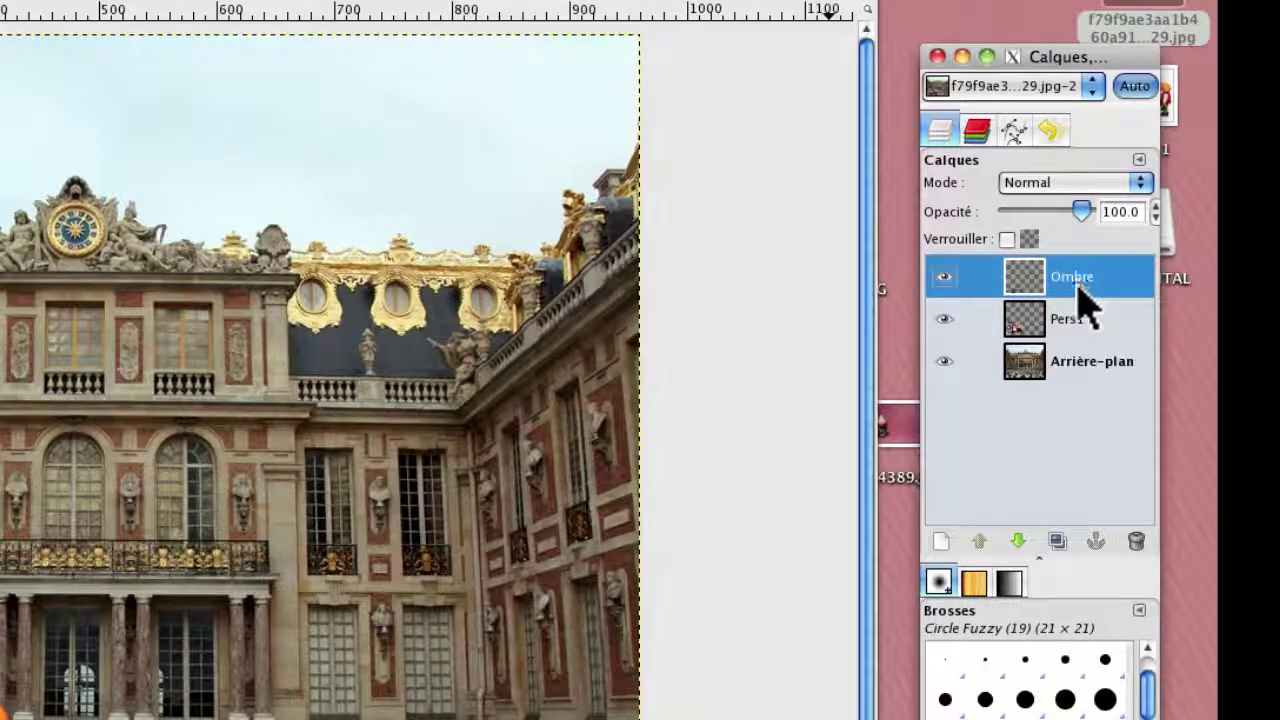
left_click_drag(1080, 286, 1088, 348)
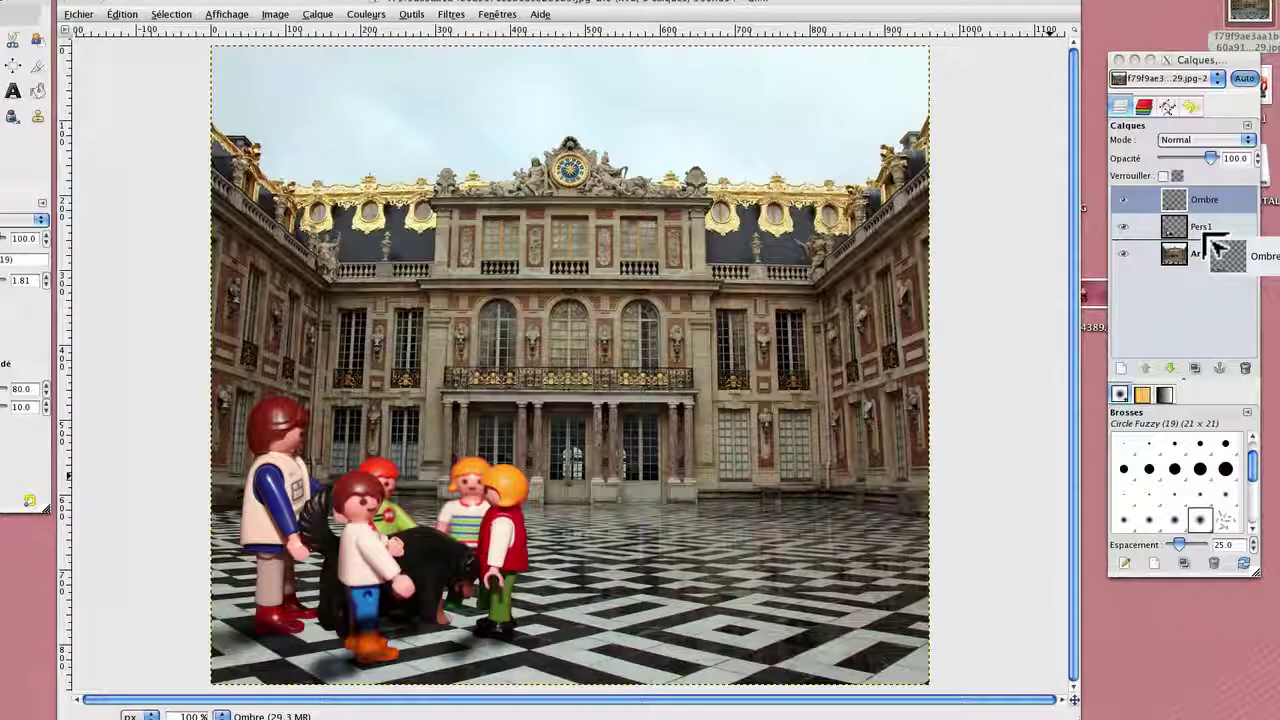
left_click_drag(1215, 243, 1203, 228)
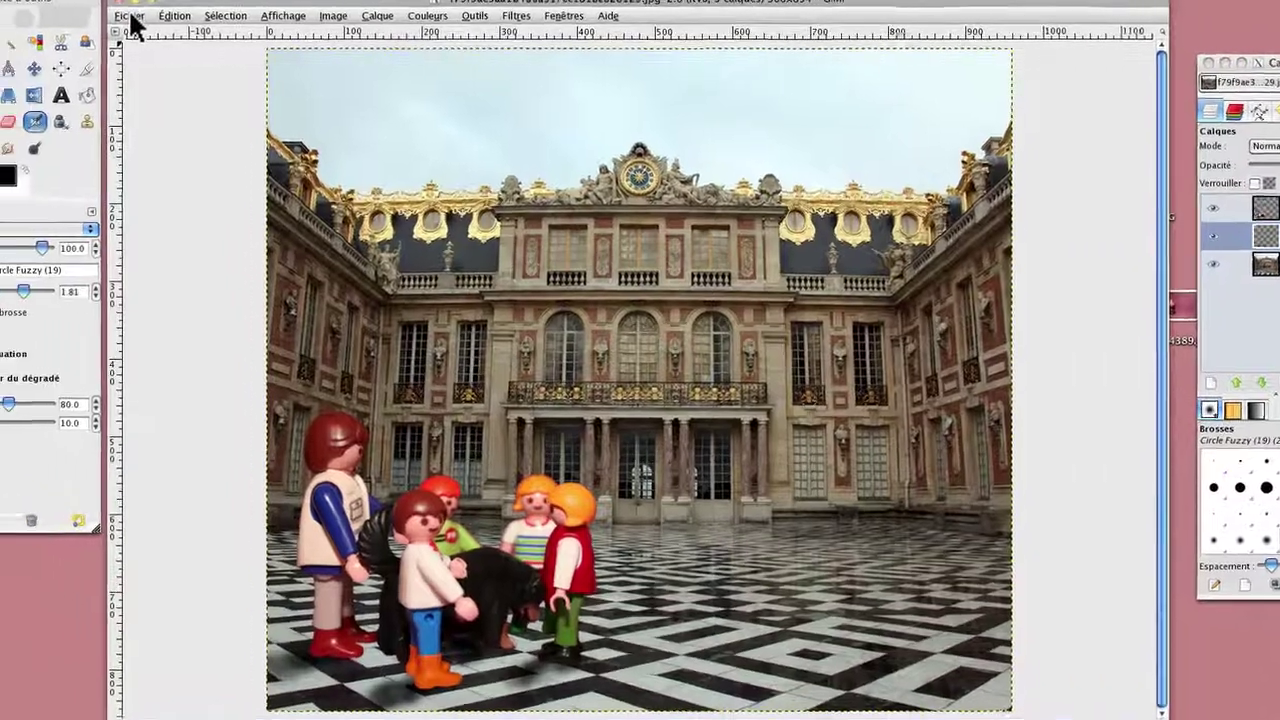
- Save VERSAILLE.png to the desktop, merging visible layers, at PNG compression level 0
left_click(76, 14)
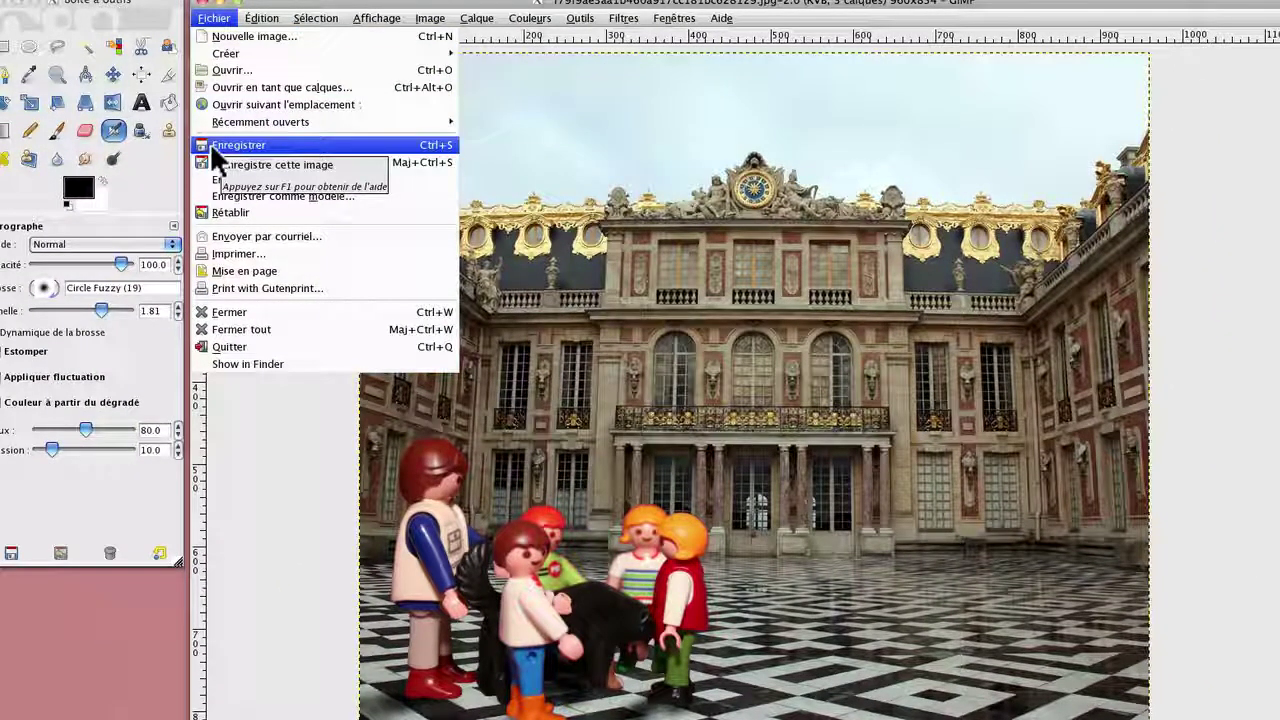
left_click(265, 571)
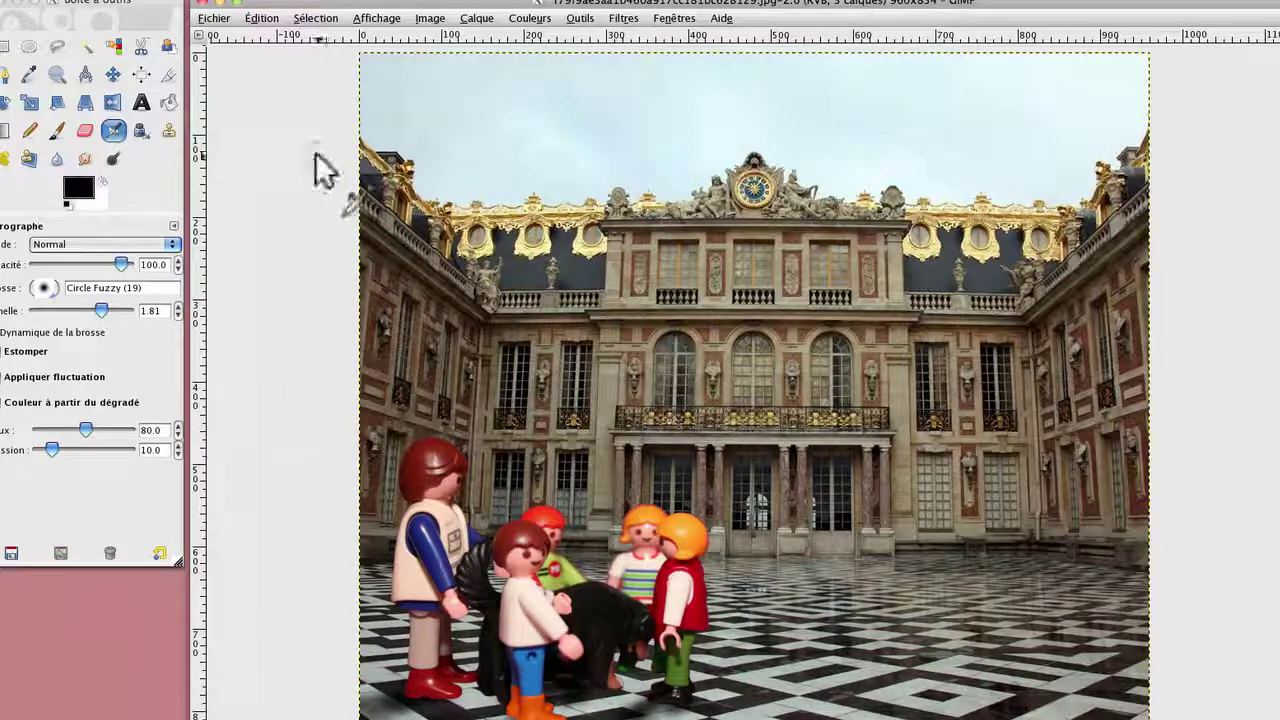
left_click(215, 18)
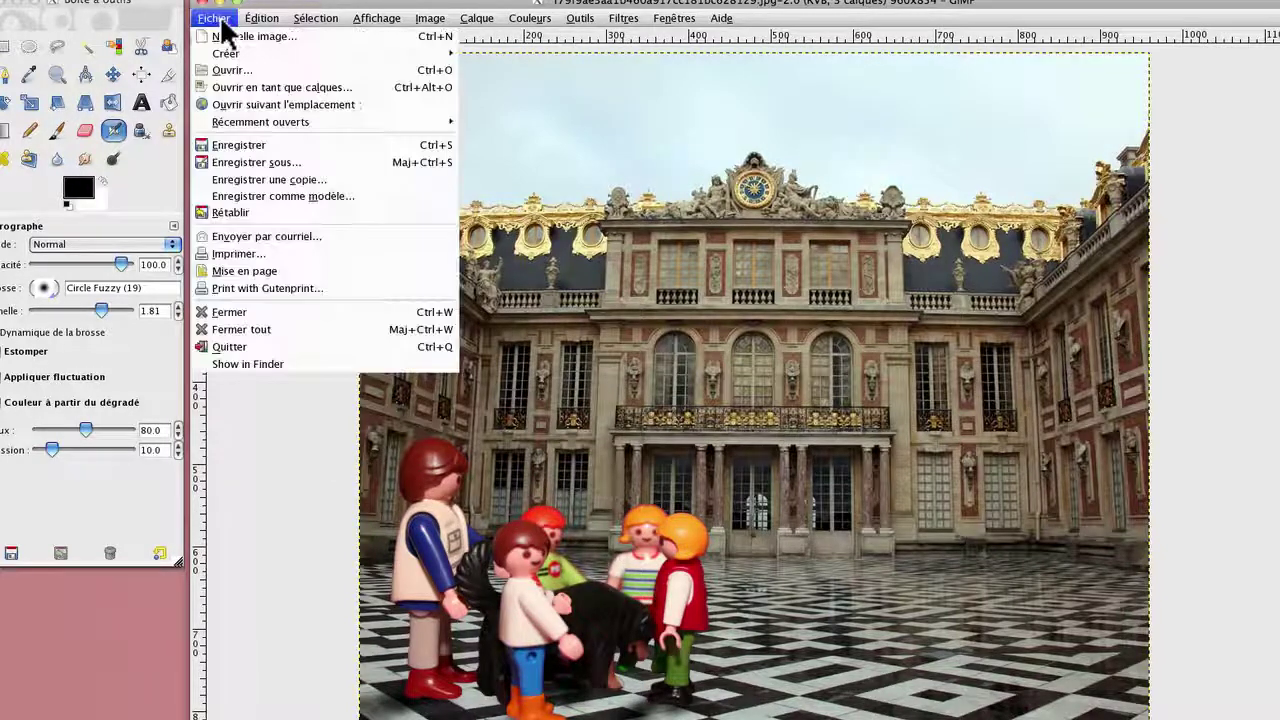
left_click(238, 162)
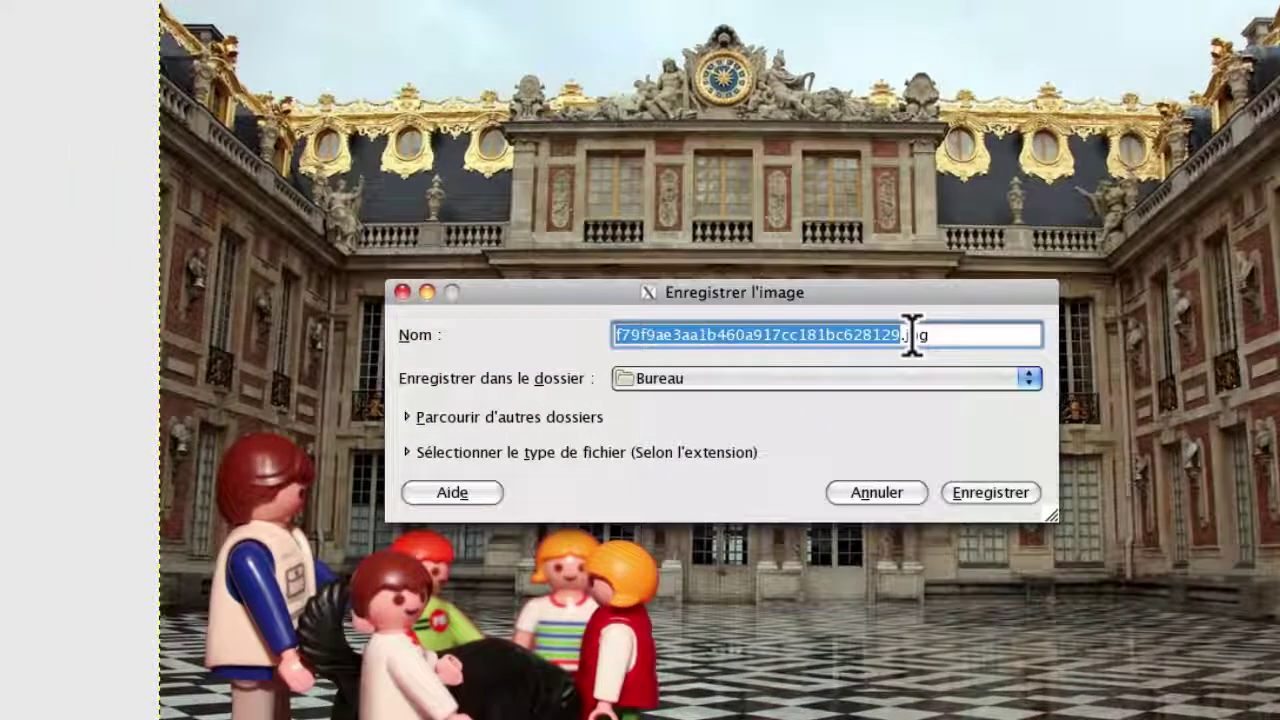
type("VERSAILLE")
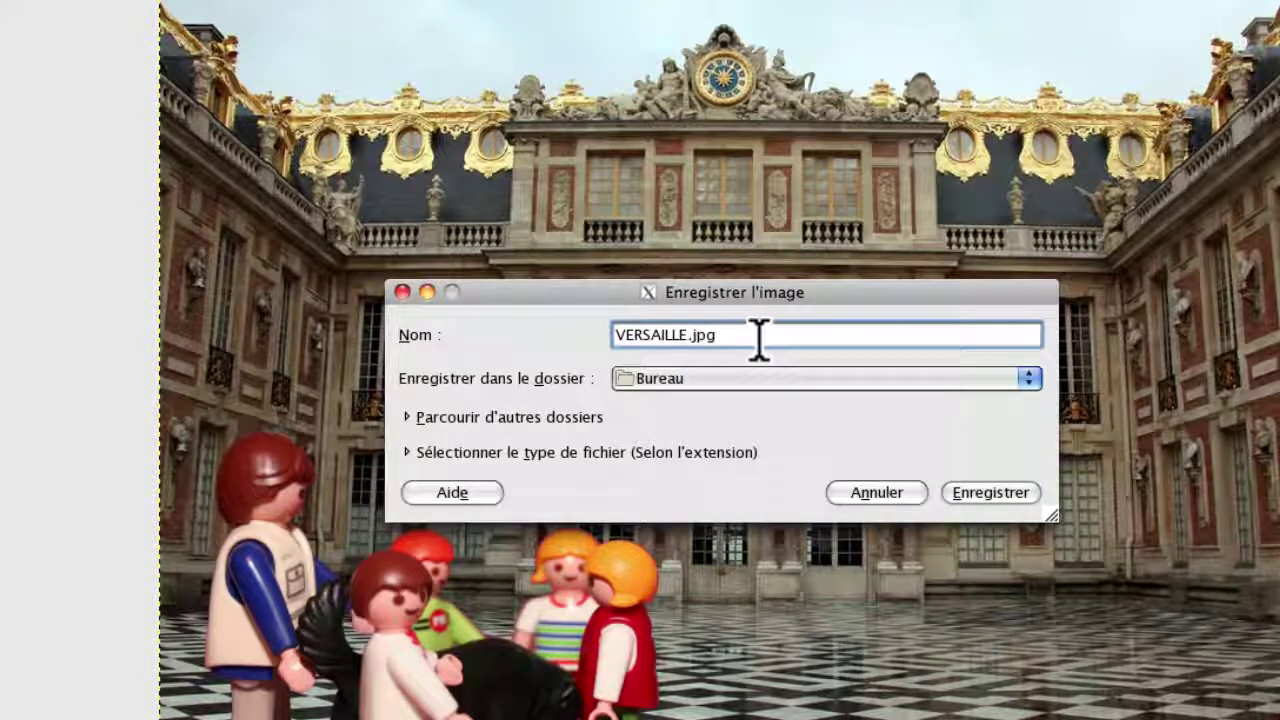
key("BackSpace")
key("BackSpace")
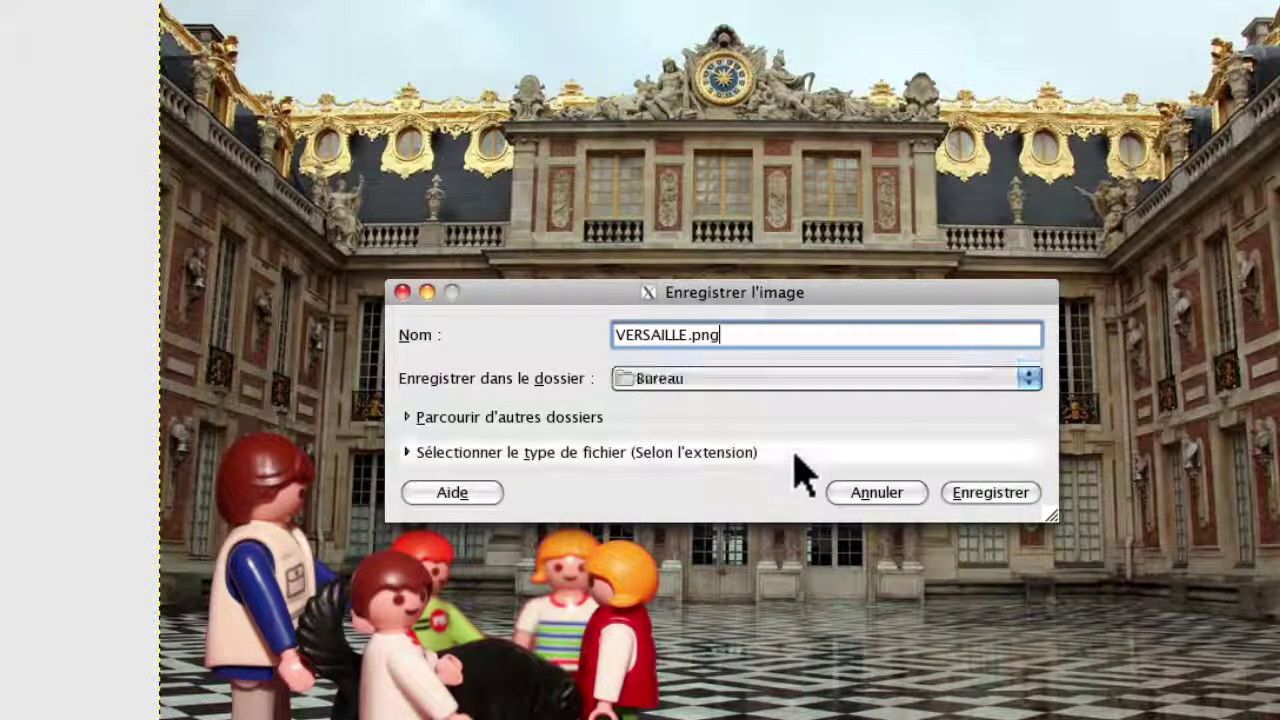
left_click(968, 492)
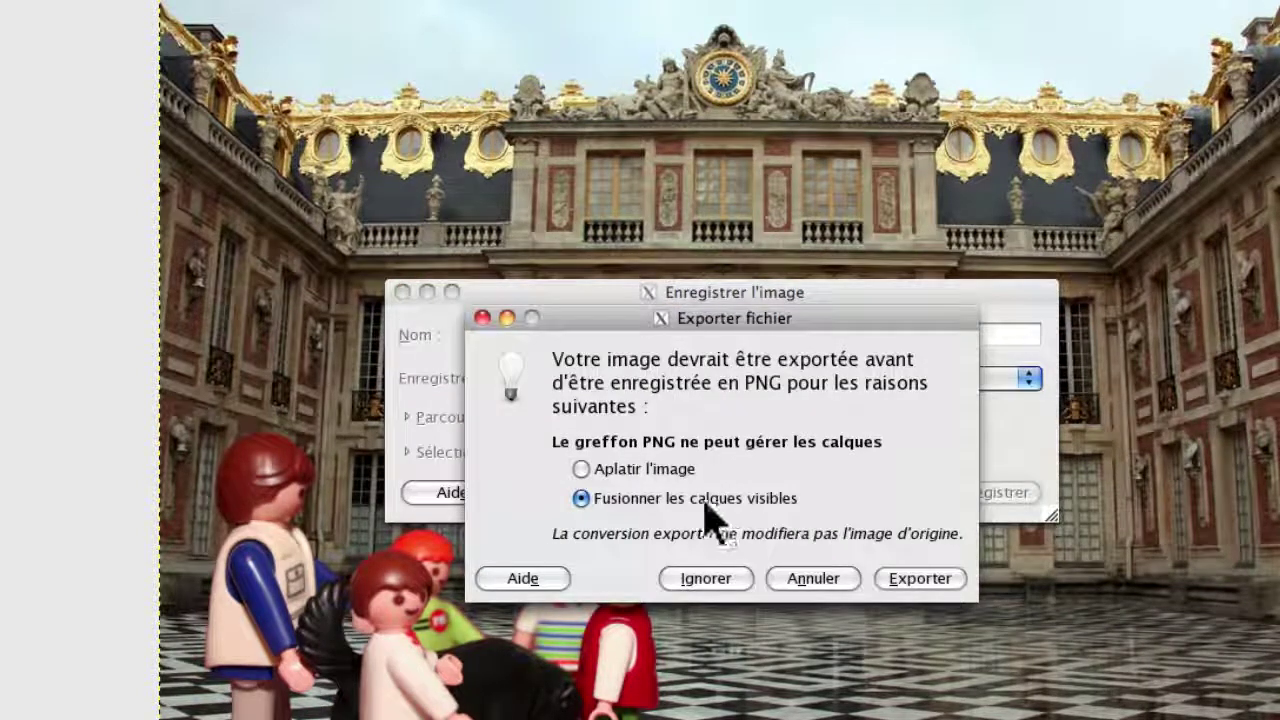
left_click(903, 583)
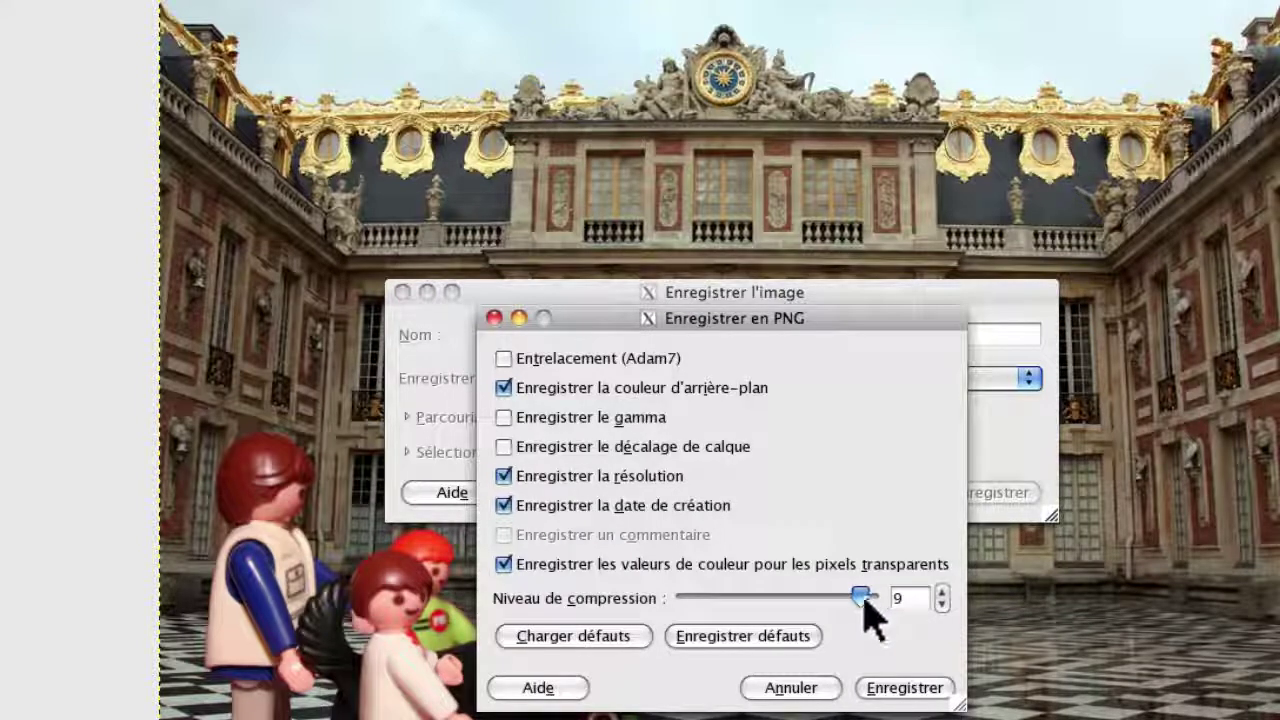
left_click_drag(860, 597, 693, 597)
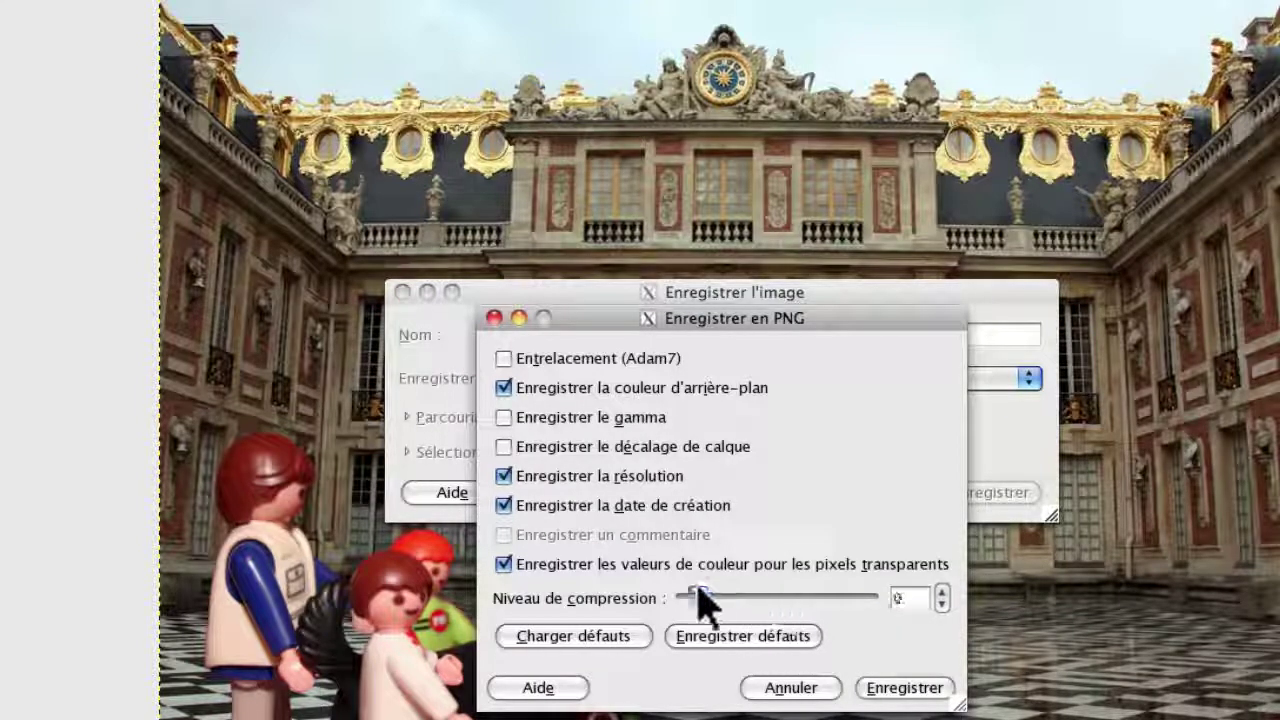
left_click(903, 688)
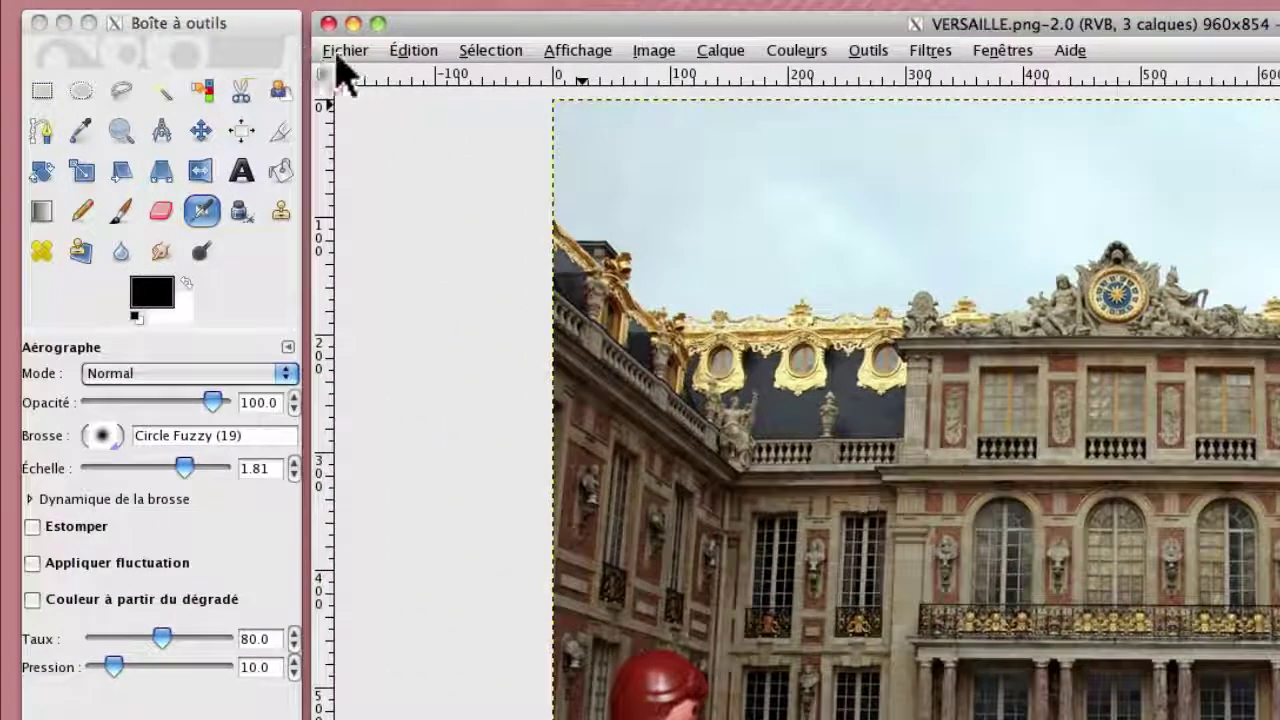
- Save a flattened VERSAILLE.jpg to the desktop at JPEG quality 100
left_click(345, 55)
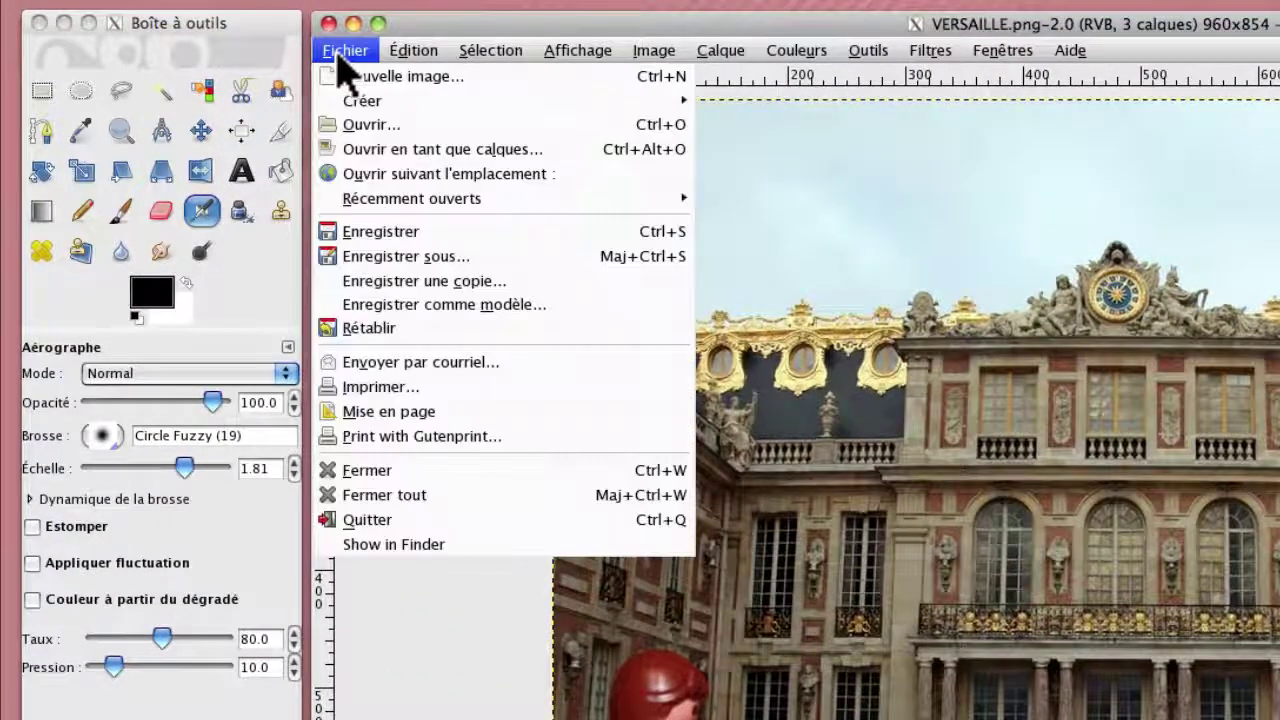
left_click(400, 260)
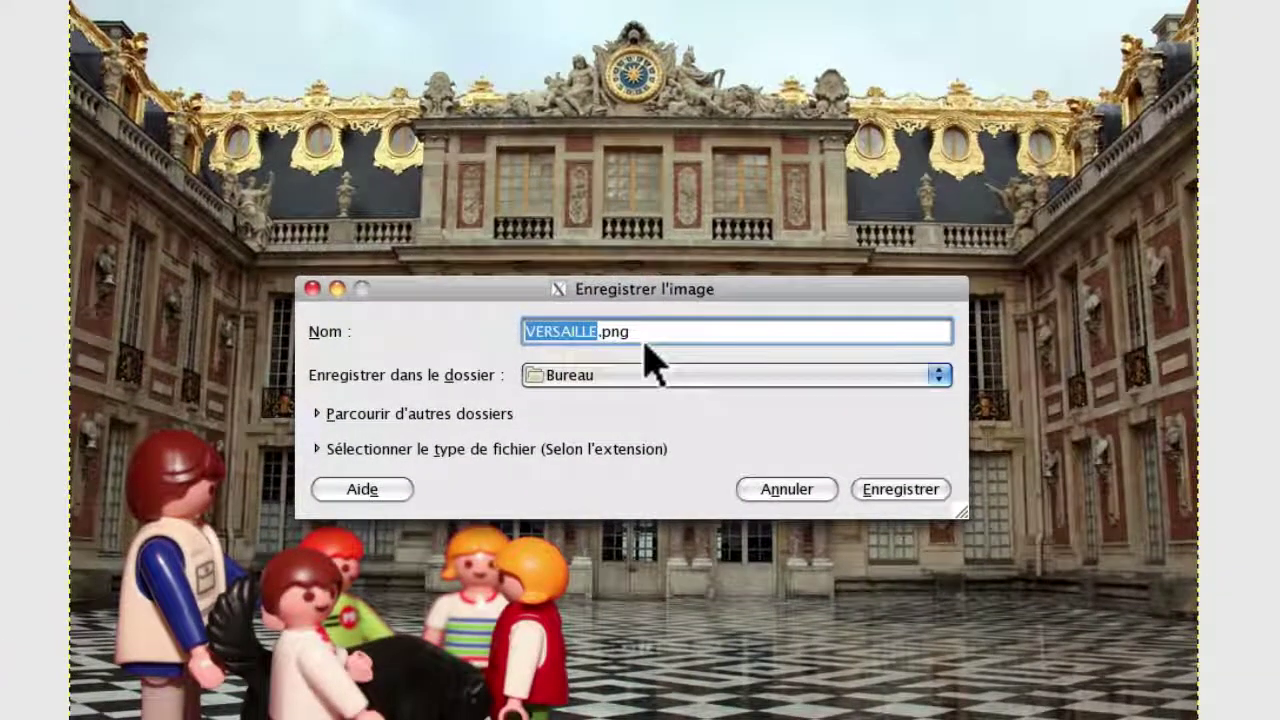
left_click(643, 331)
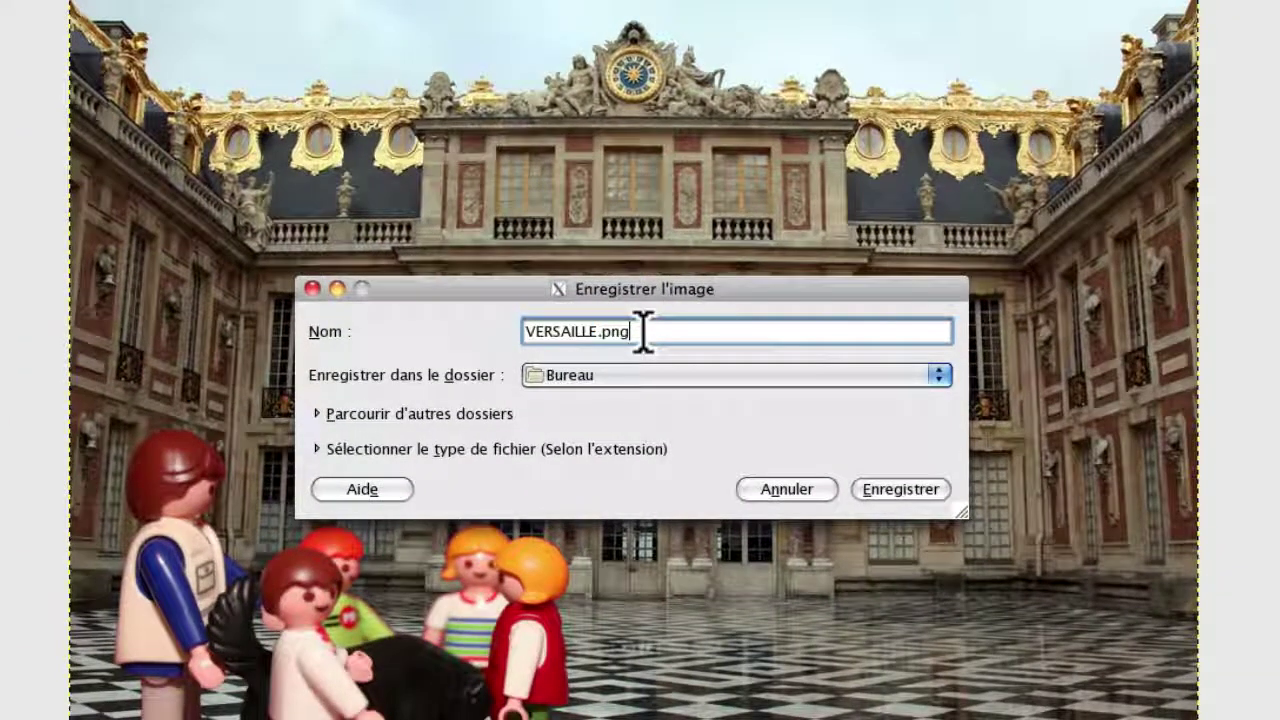
key("BackSpace")
key("BackSpace")
key("BackSpace")
type("j")
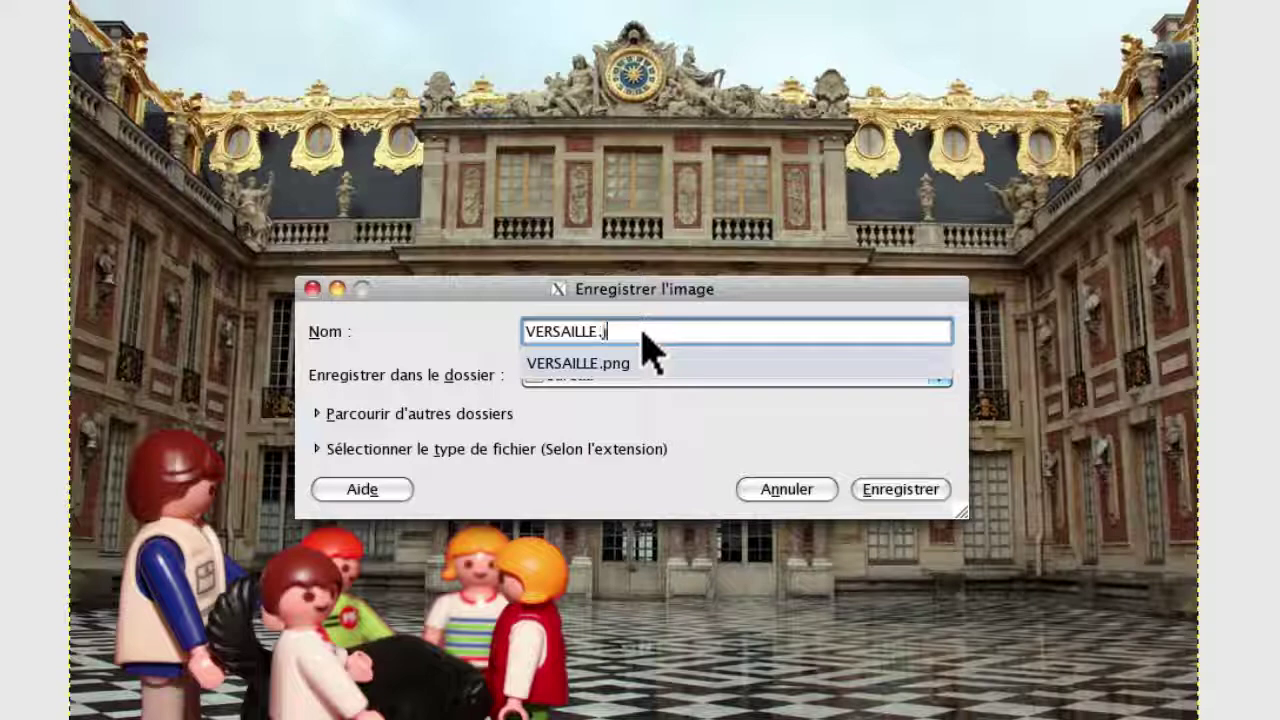
left_click(674, 428)
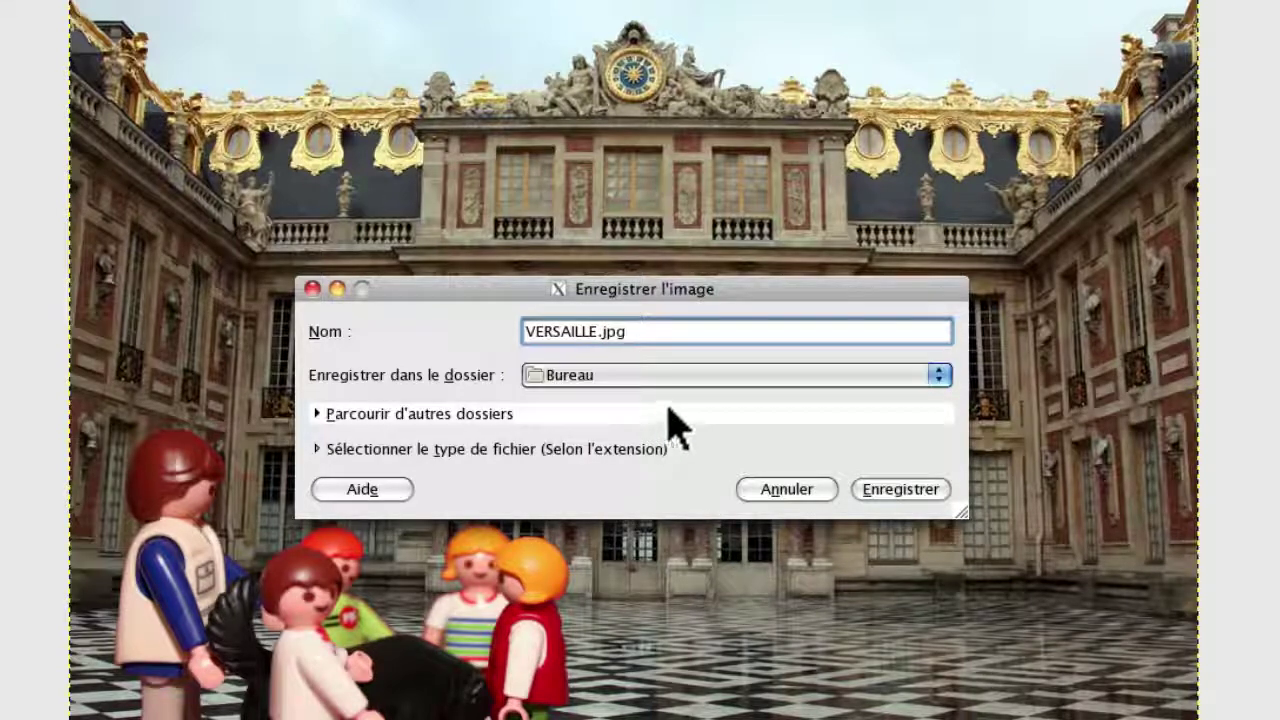
left_click(914, 492)
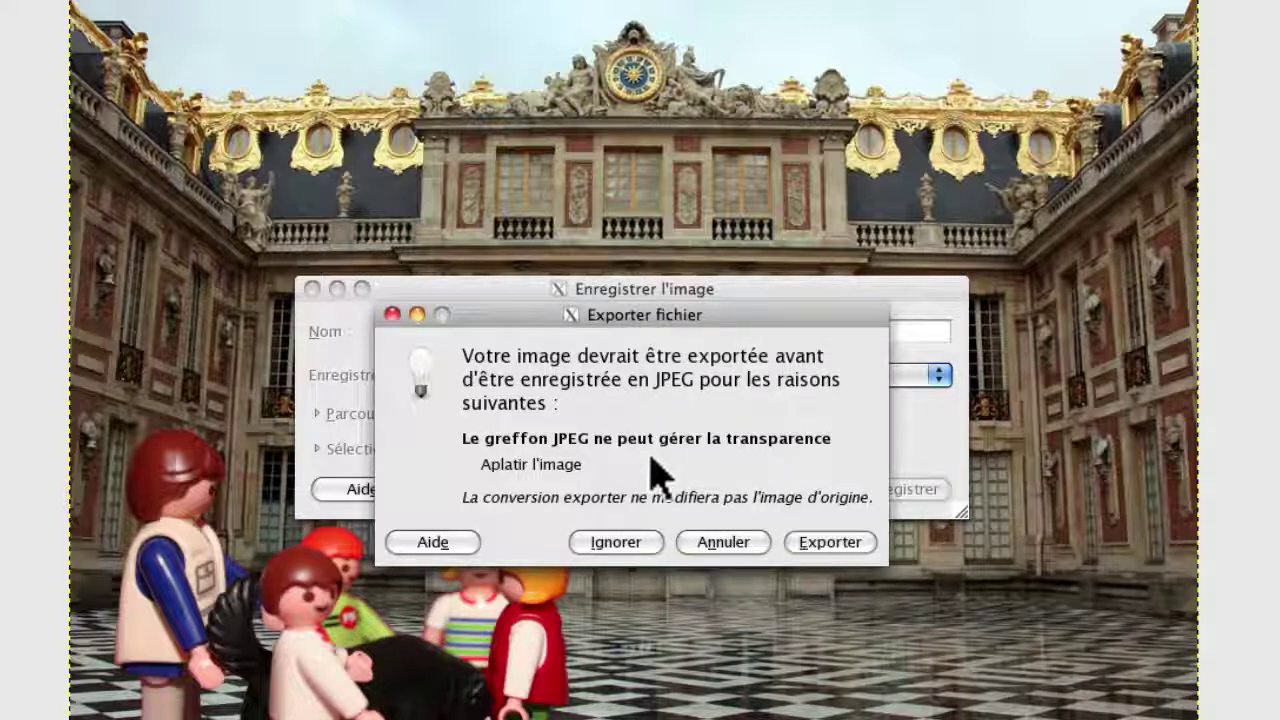
left_click(852, 545)
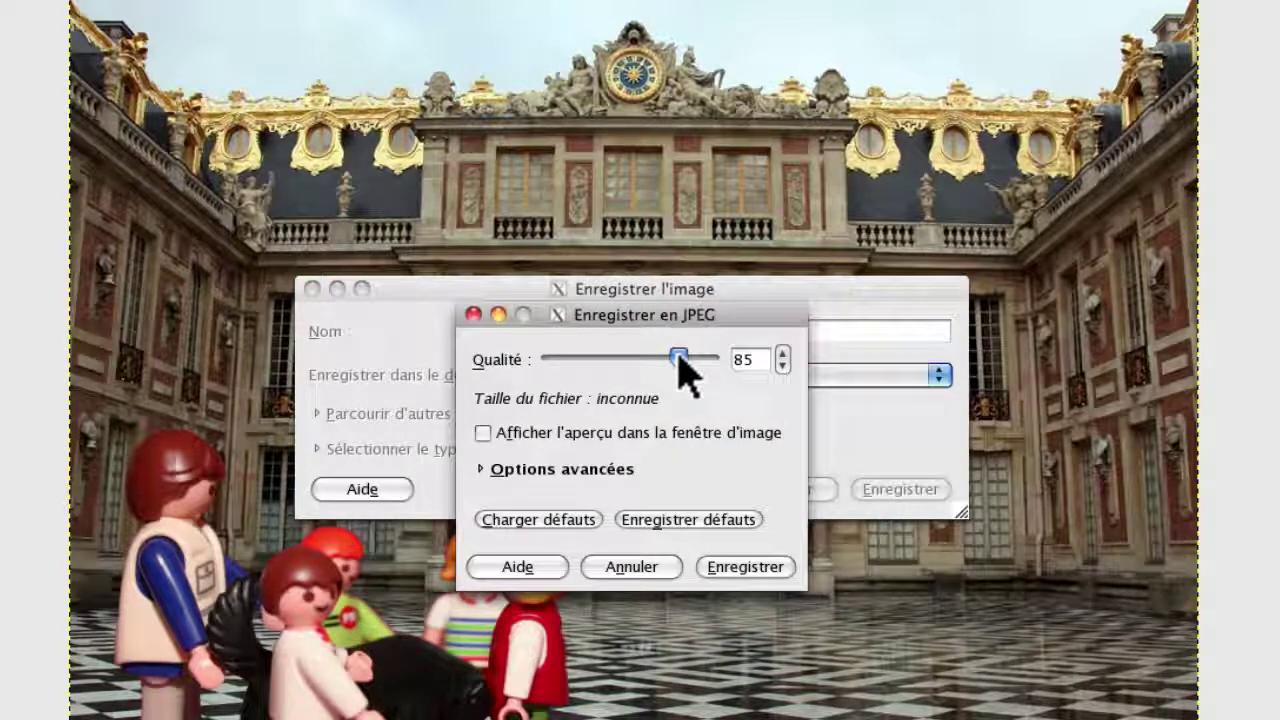
left_click_drag(680, 356, 763, 360)
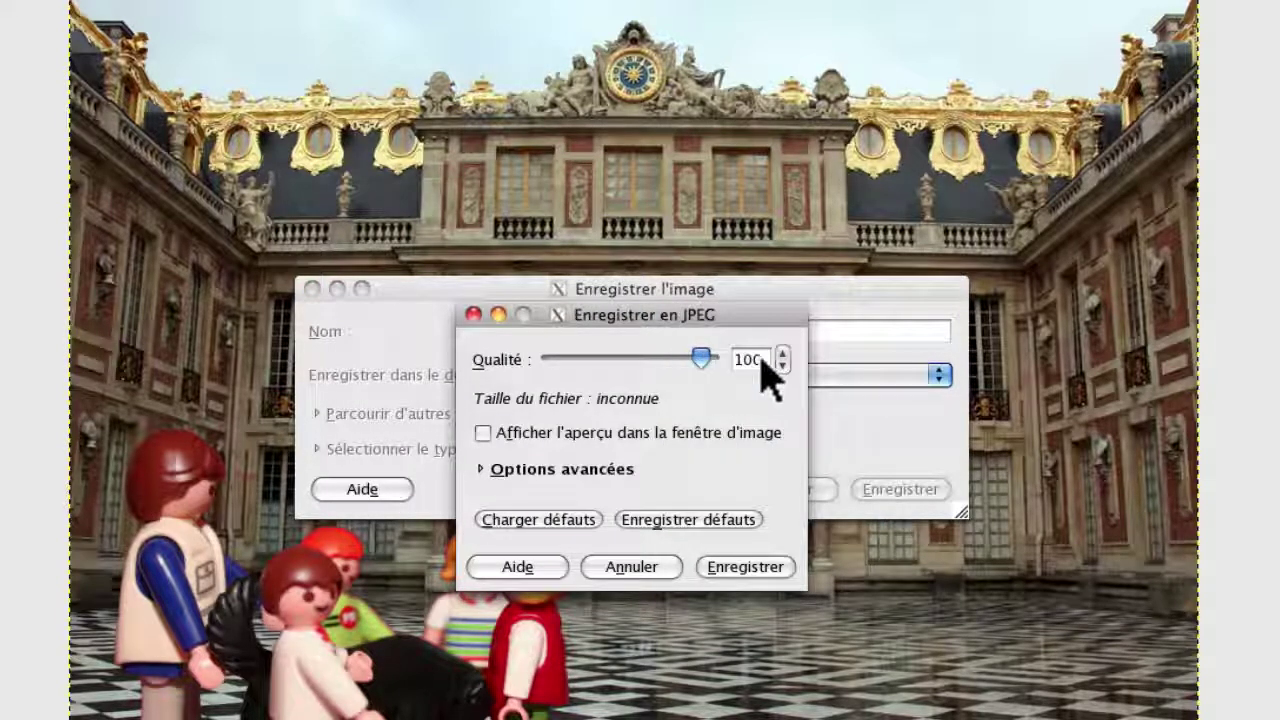
left_click(746, 567)
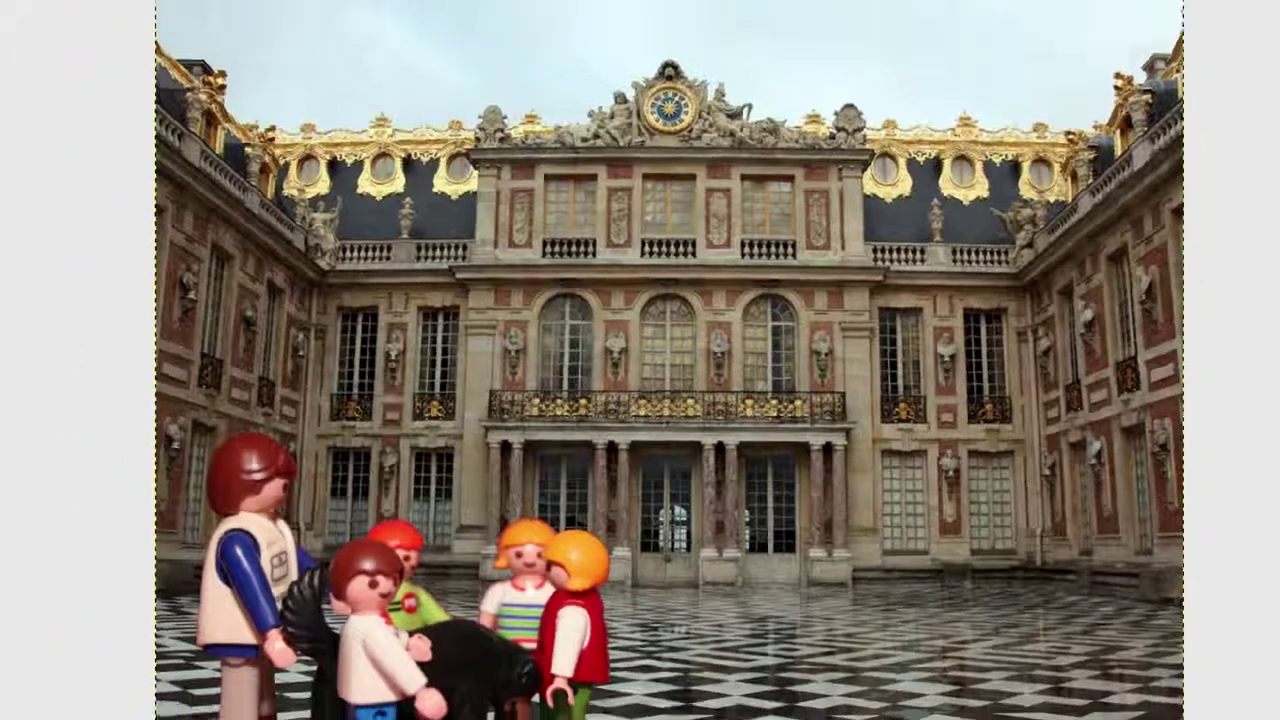
left_click(213, 18)
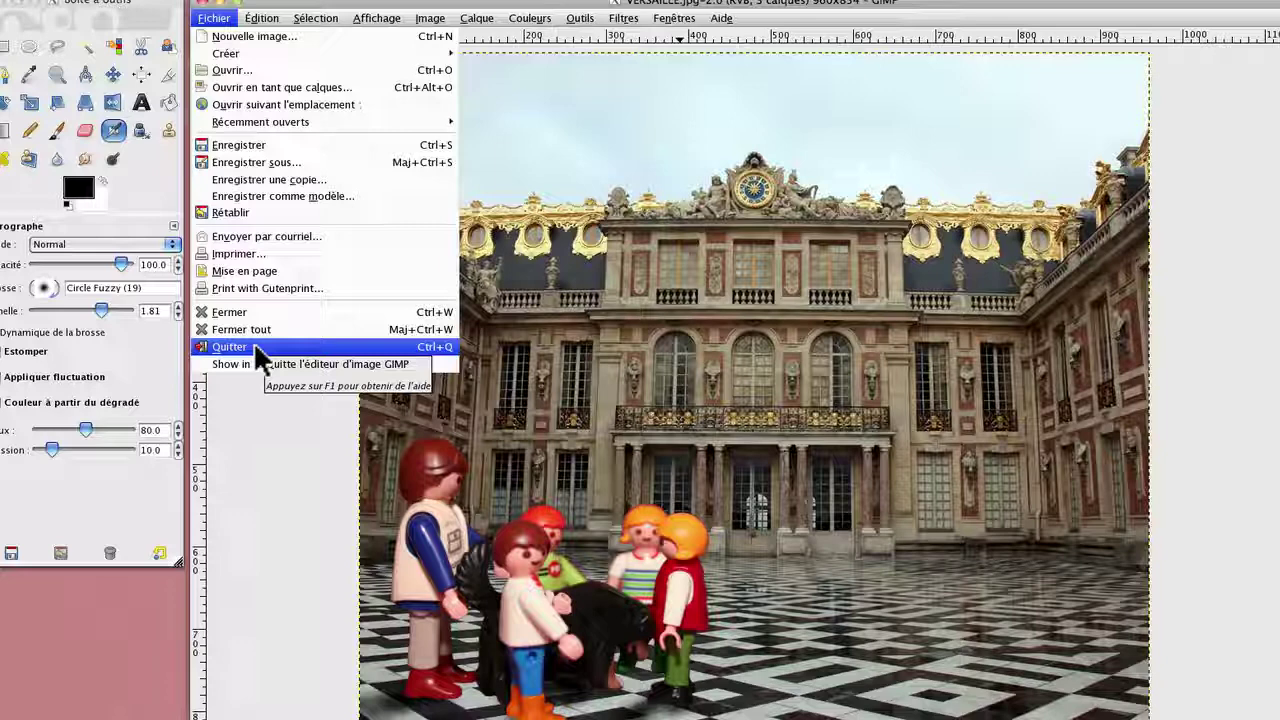
- Cancel the JPEG export warning and save the layered image as VERSAILLE.xcf on the desktop
left_click(241, 145)
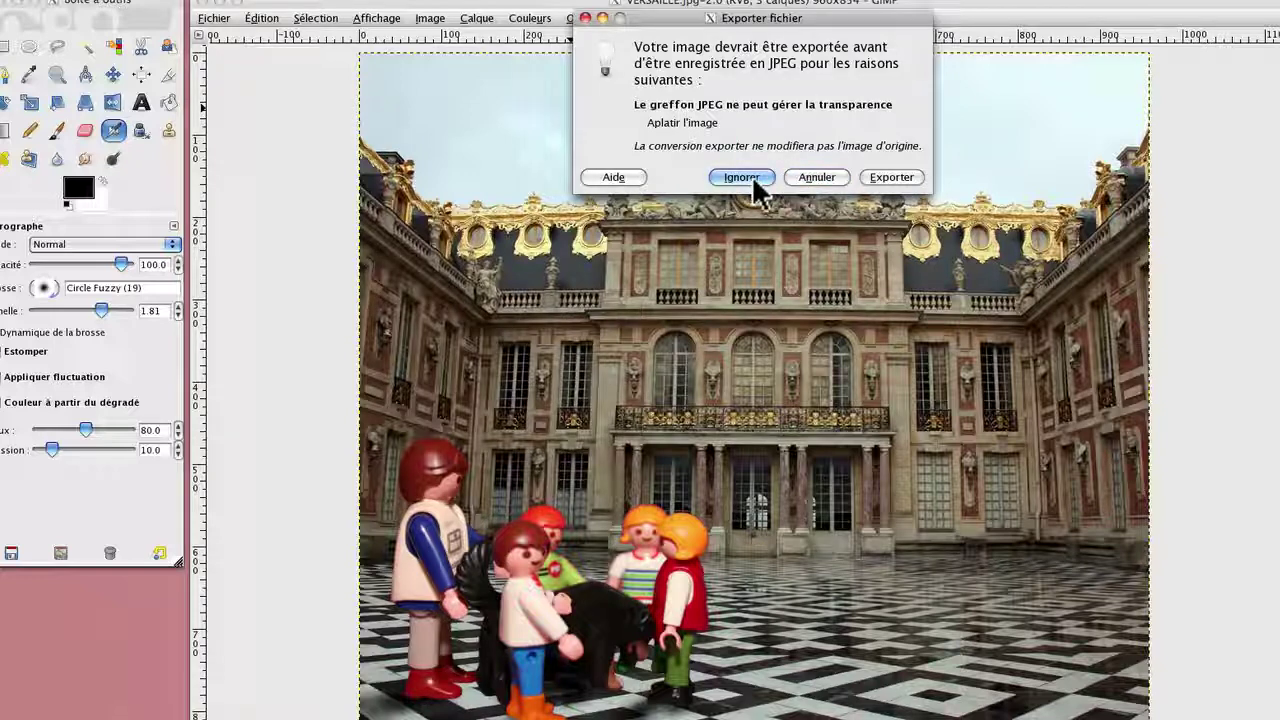
left_click(815, 180)
left_click(214, 18)
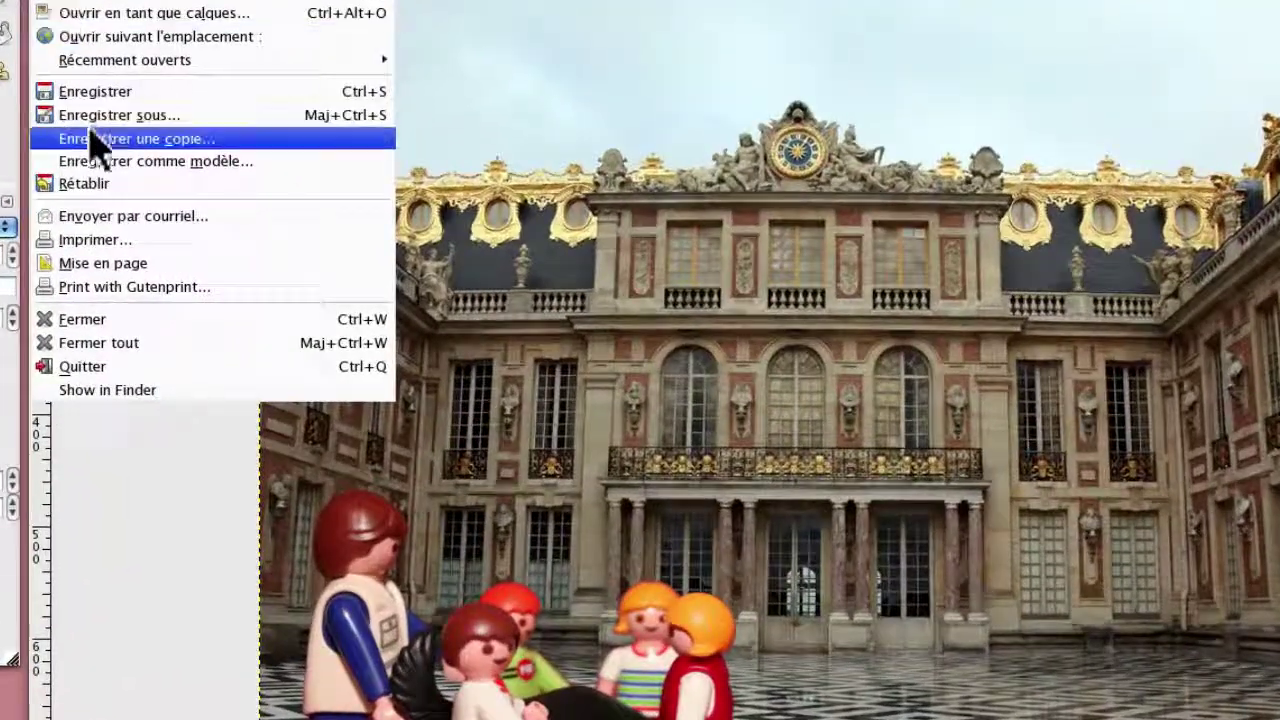
left_click(97, 125)
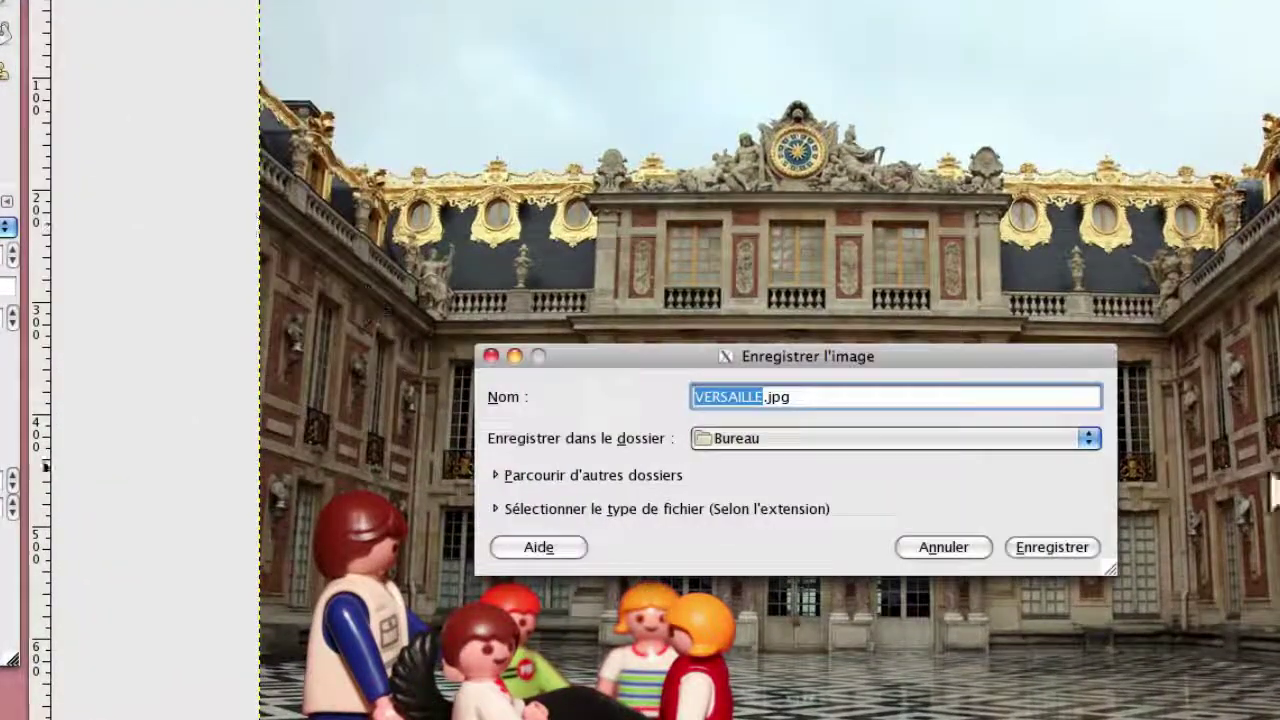
left_click(795, 397)
key("BackSpace")
key("BackSpace")
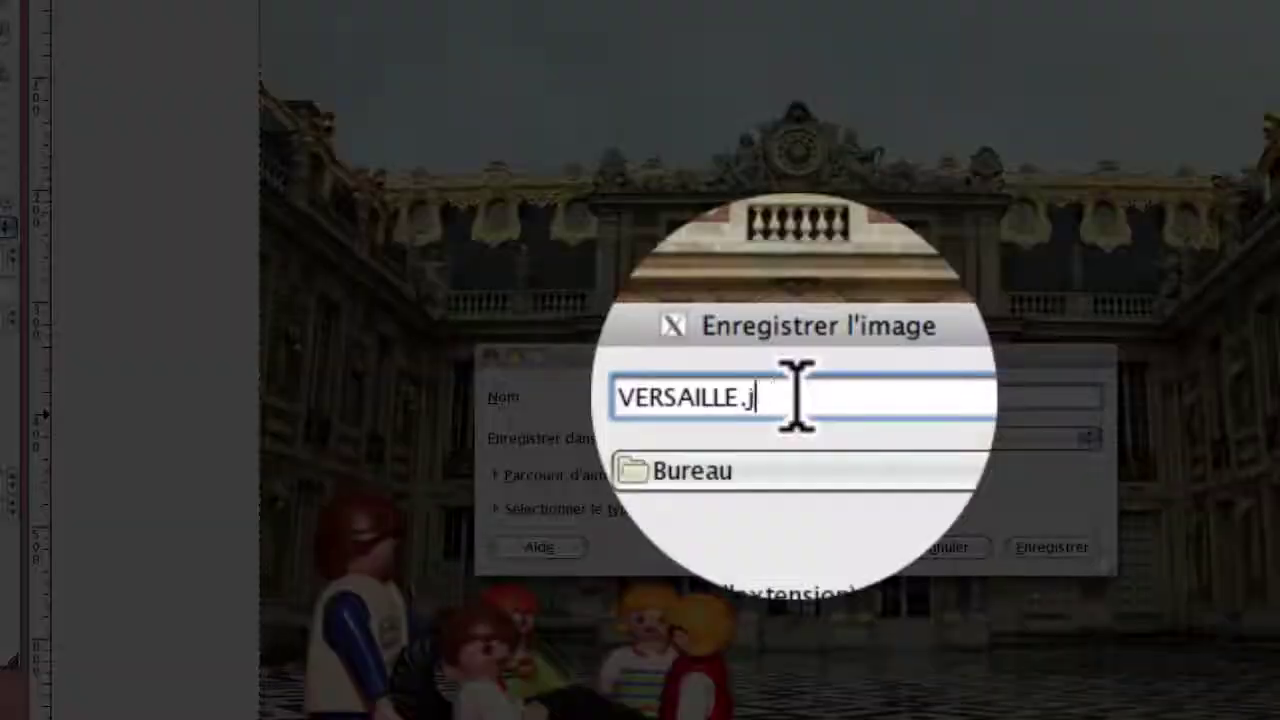
key("BackSpace")
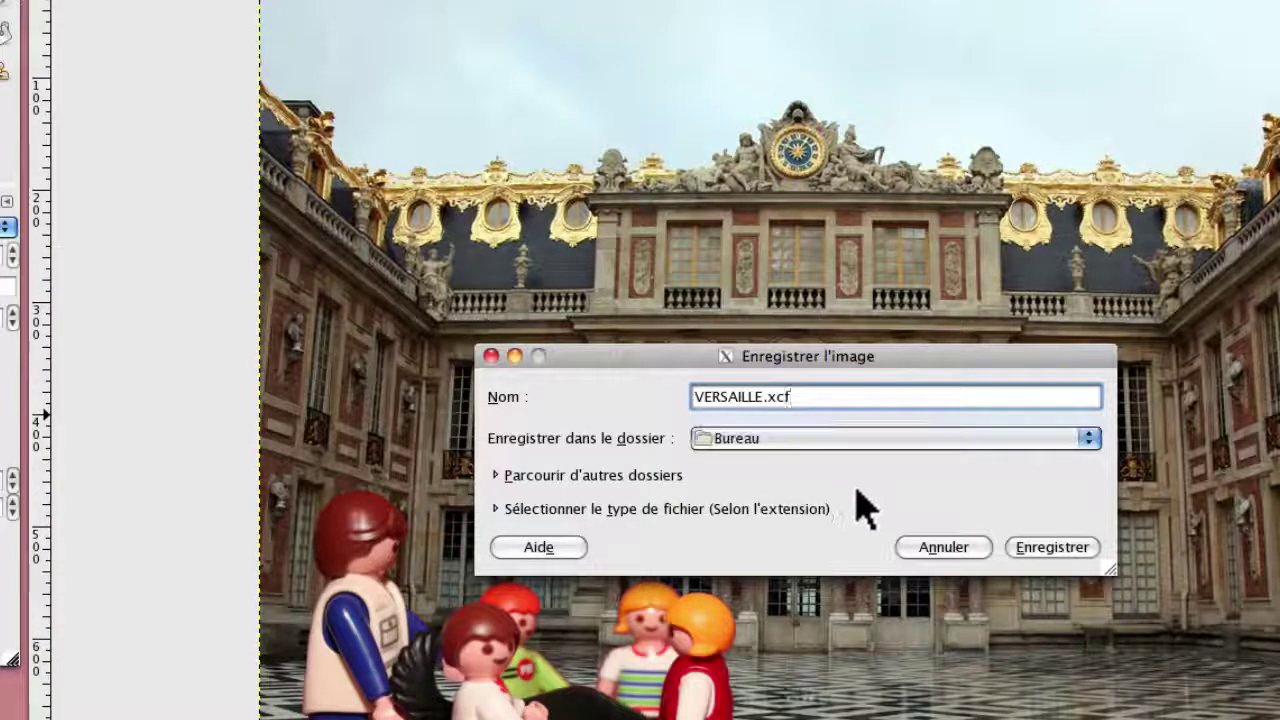
type("f")
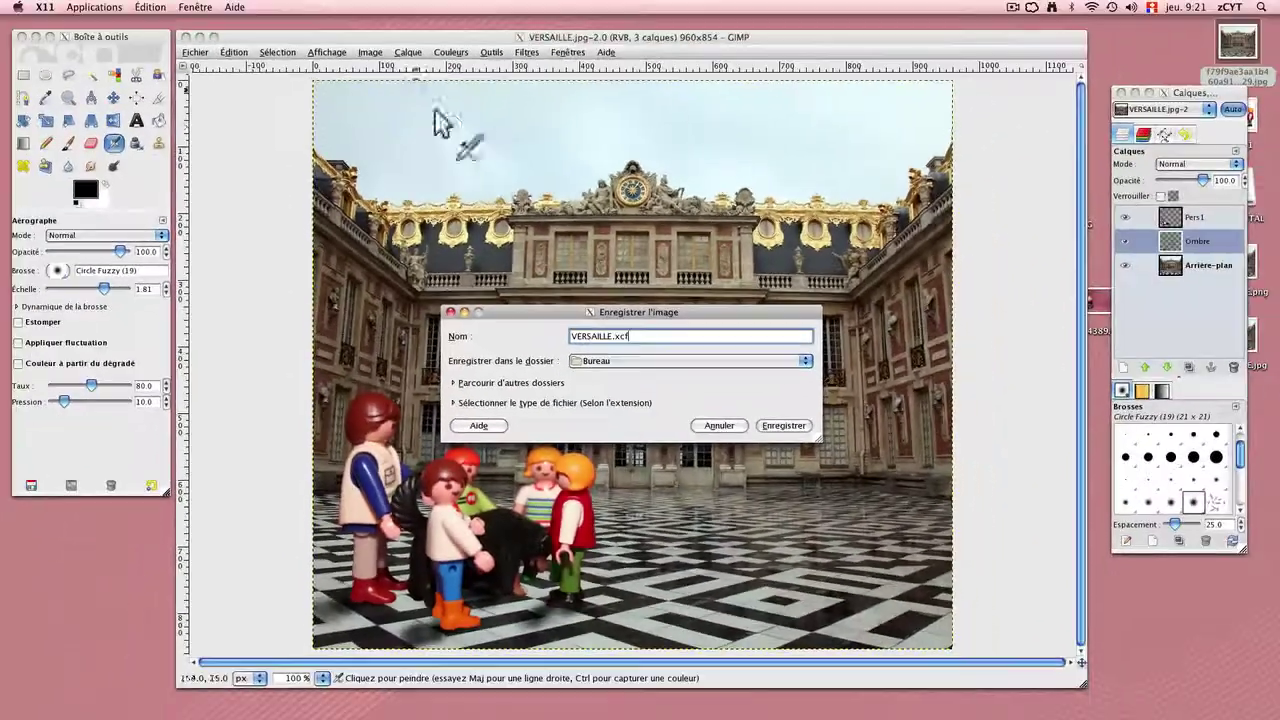
left_click(766, 428)
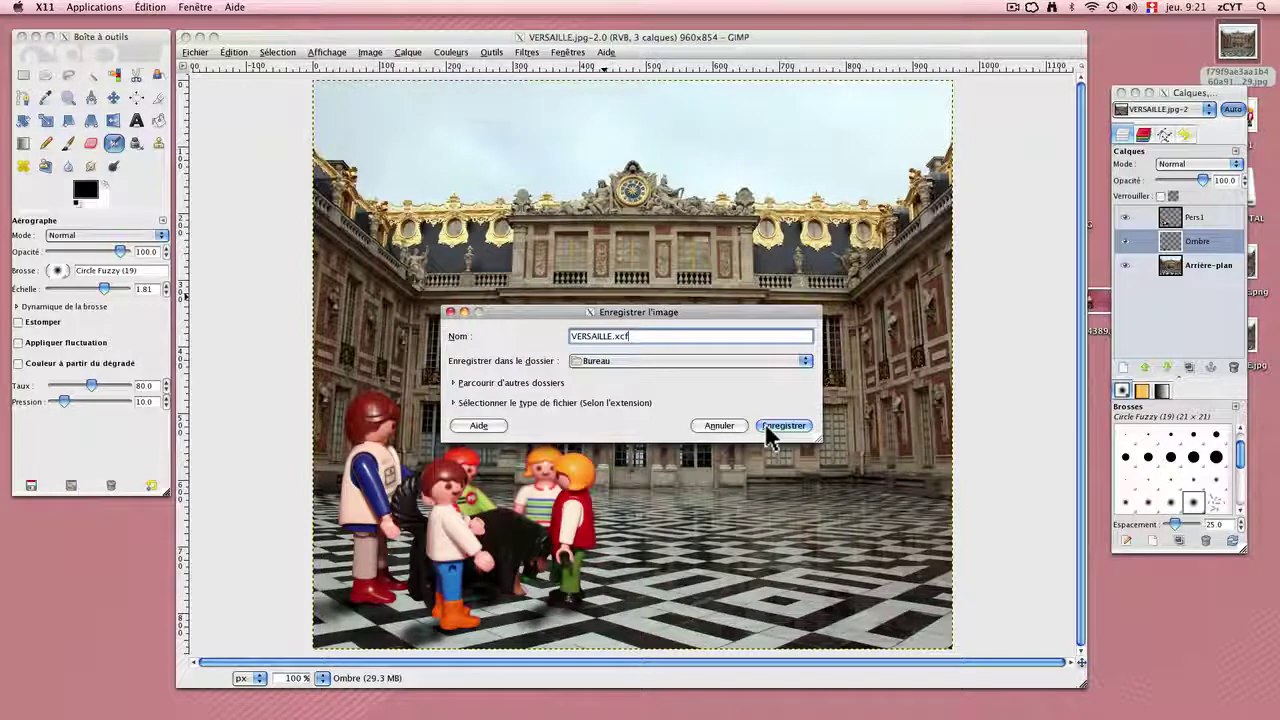
left_click(764, 424)
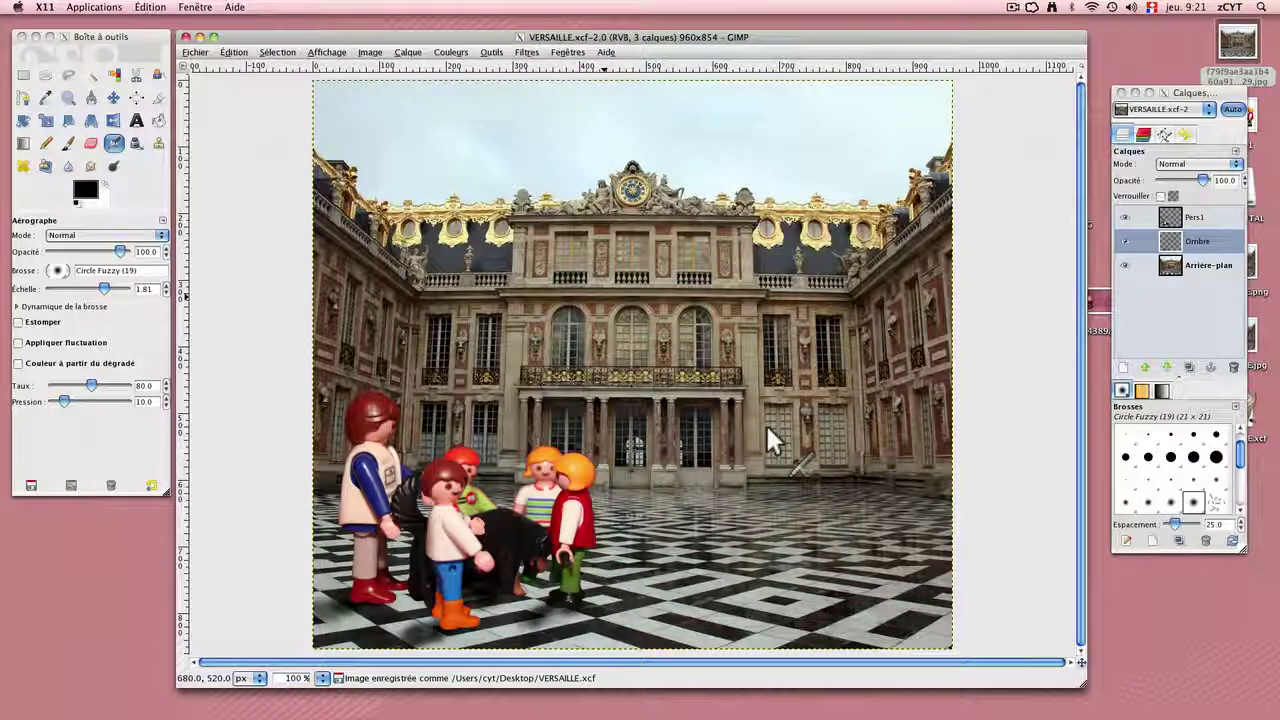
- Close the composite image window and move the layers panel beside the toolbox
left_click(195, 52)
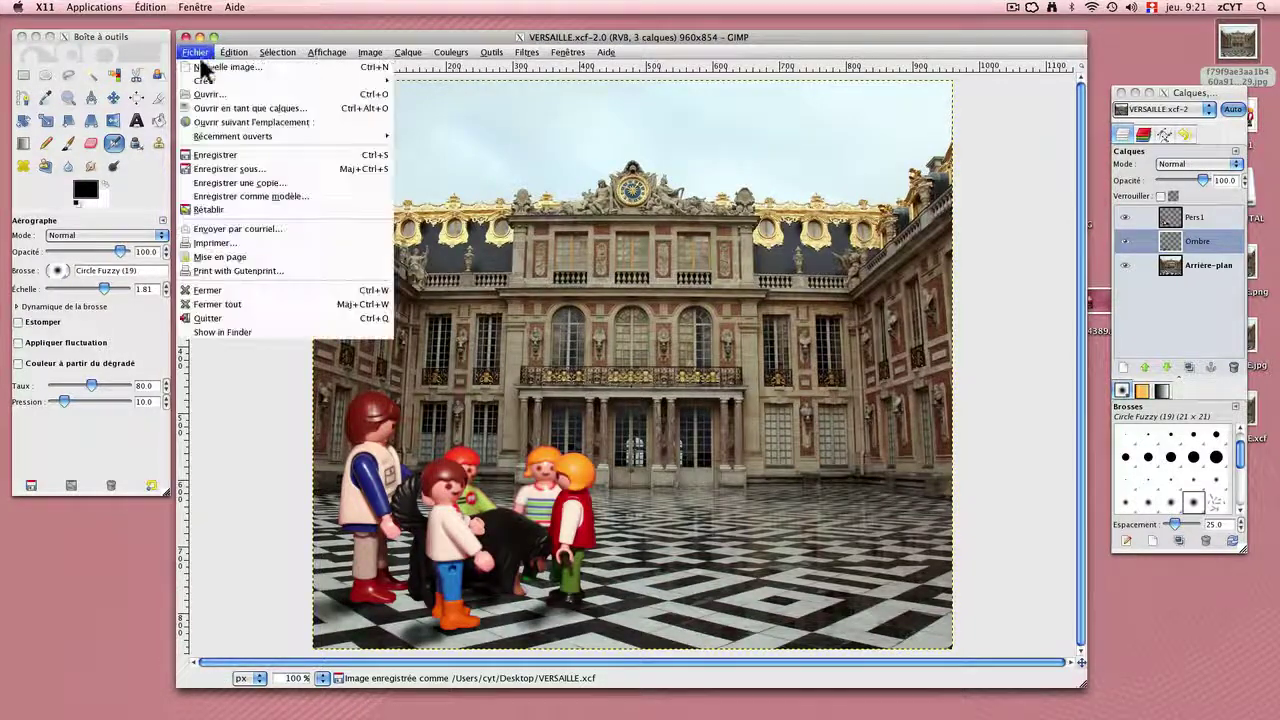
left_click(212, 290)
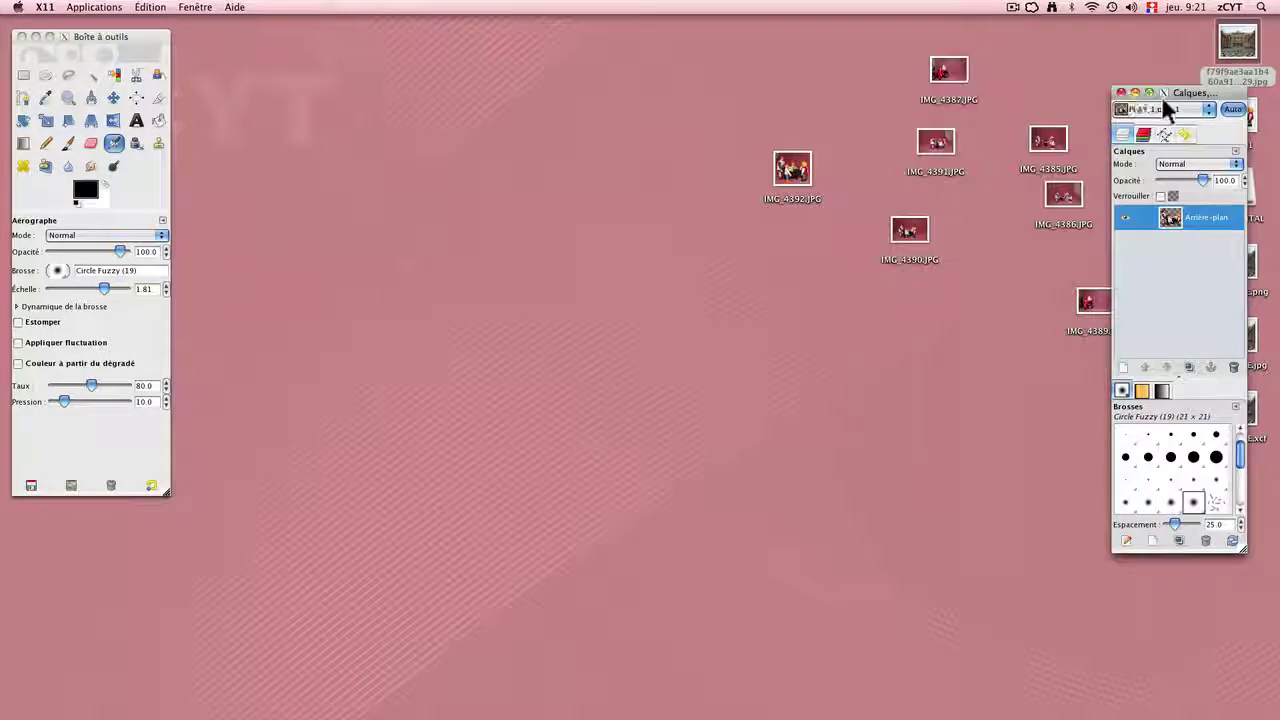
left_click_drag(1180, 92, 365, 22)
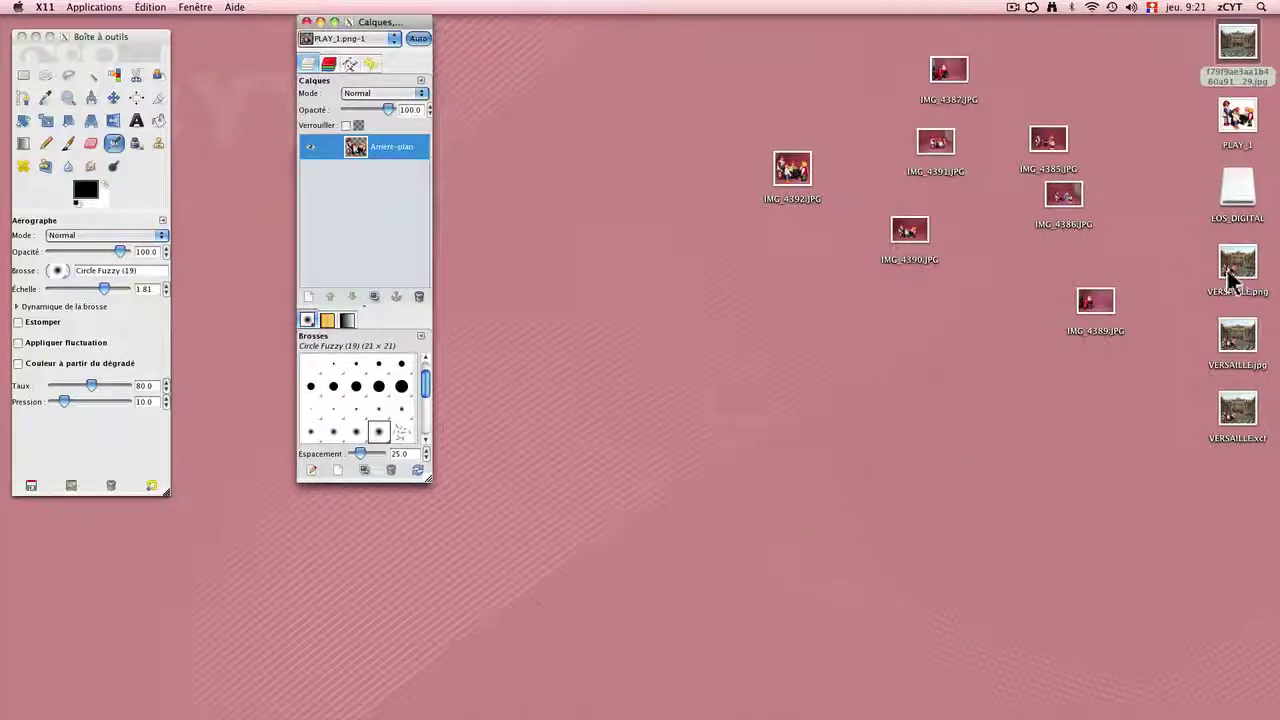
- Reopen VERSAILLE.png in GIMP, check its single flattened layer, then close it
right_click(1228, 280)
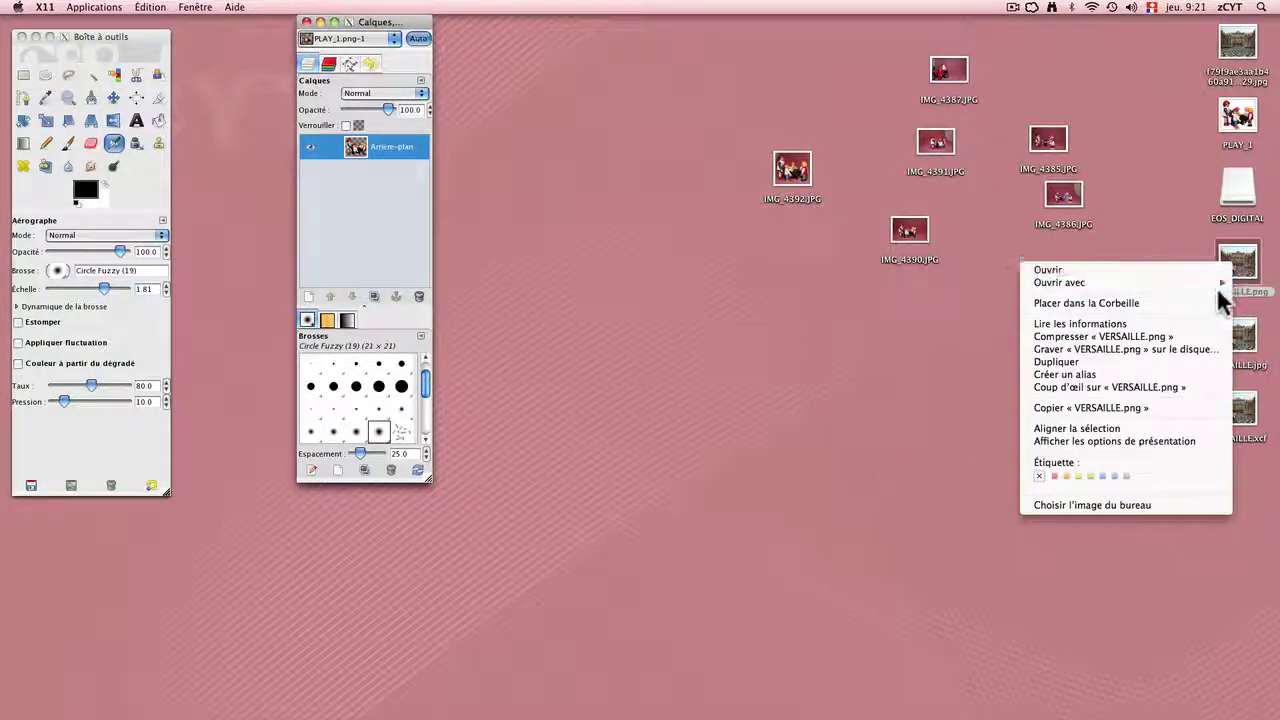
mouse_move(1060, 283)
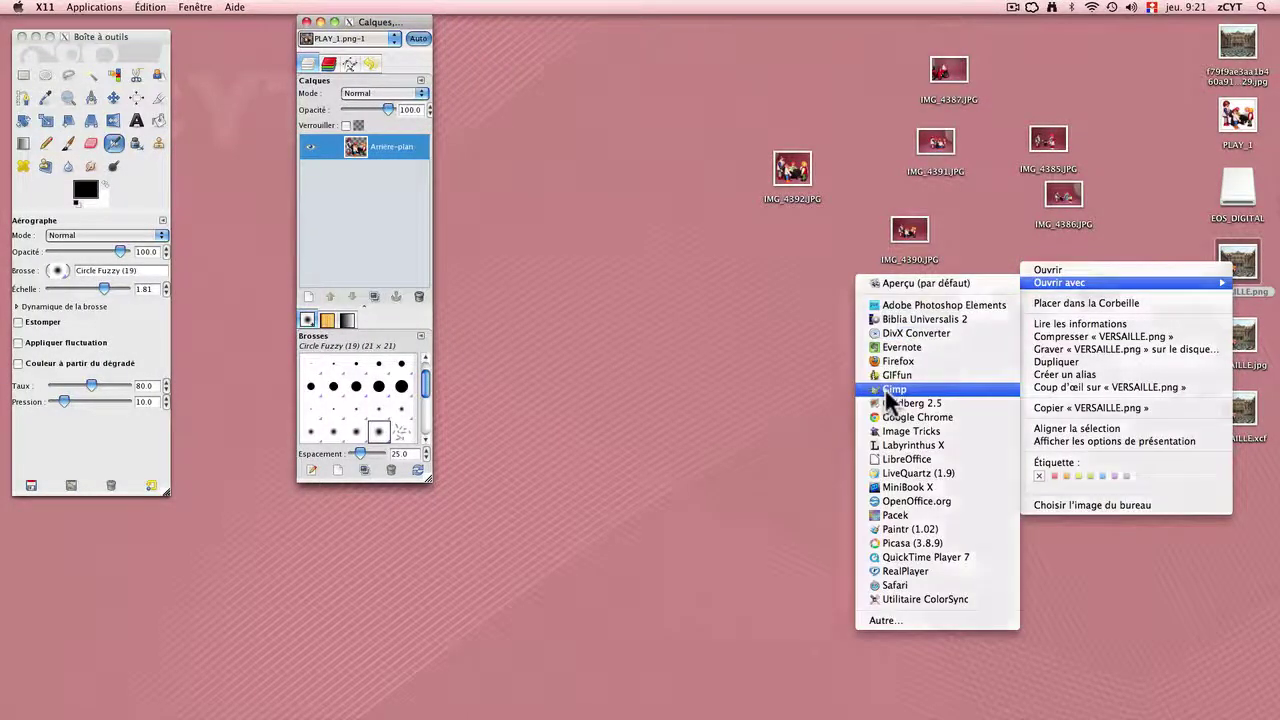
left_click(888, 391)
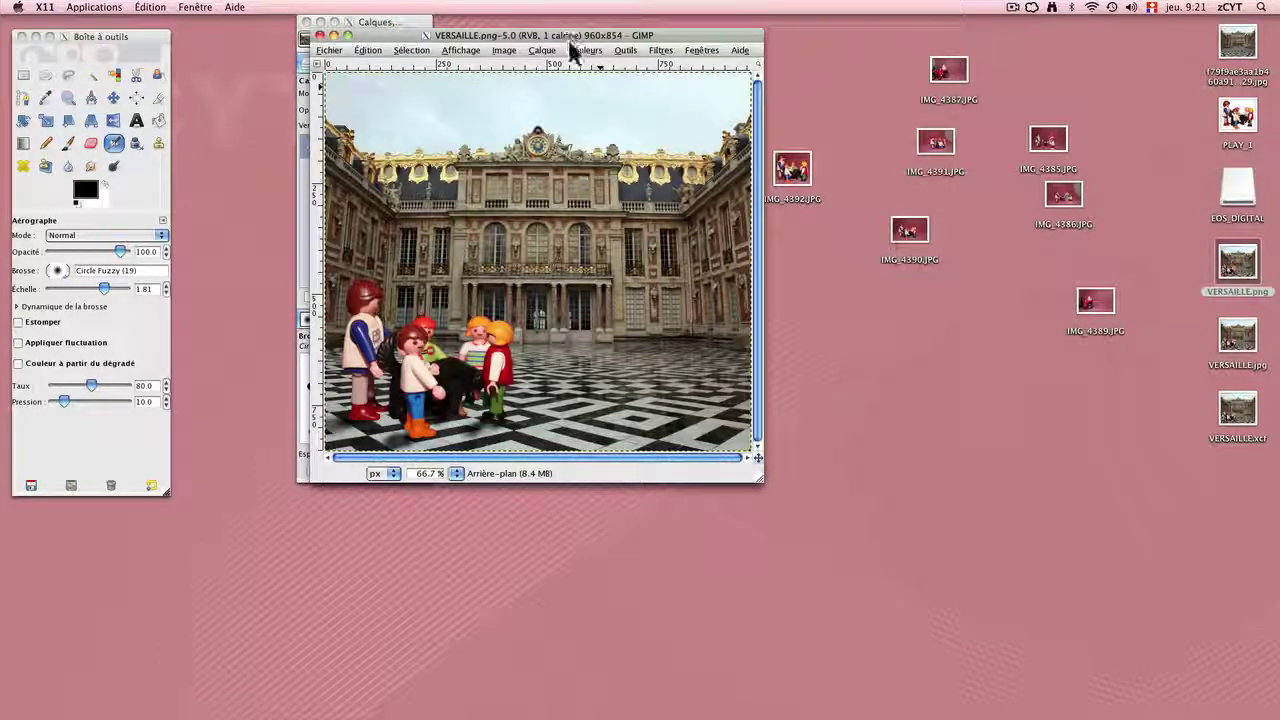
left_click_drag(571, 35, 745, 21)
left_click_drag(422, 21, 389, 21)
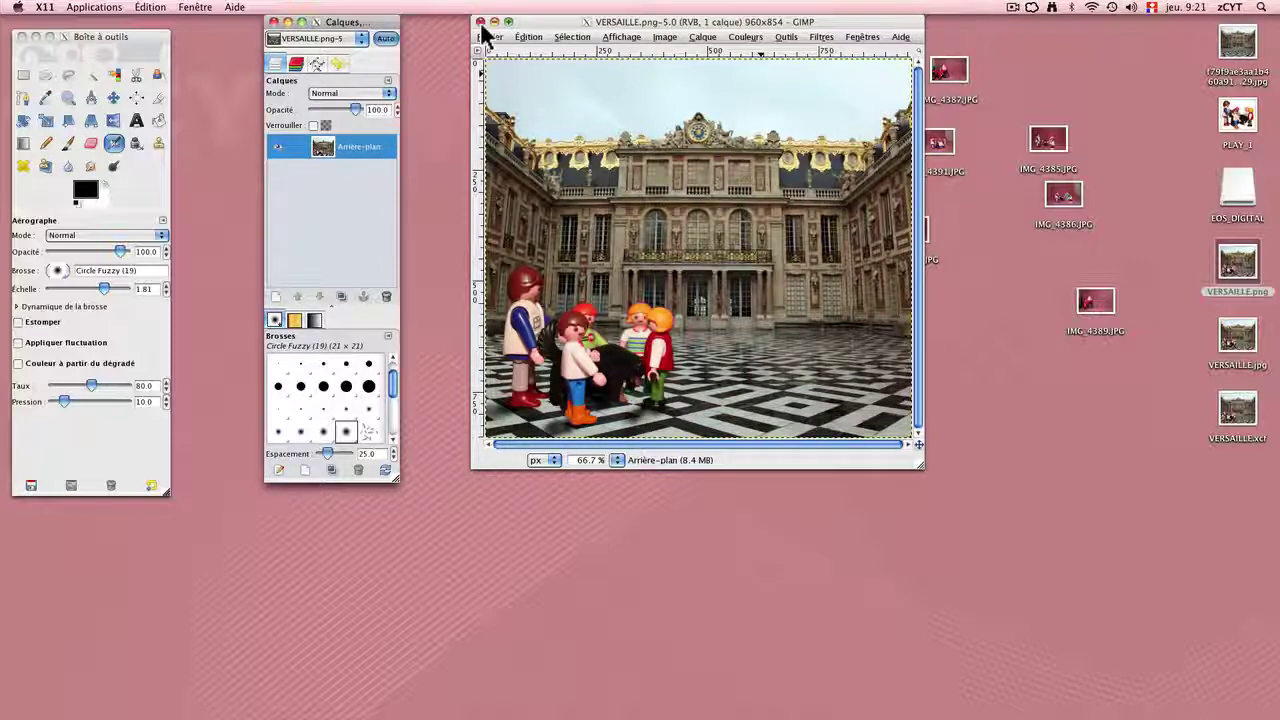
left_click(480, 22)
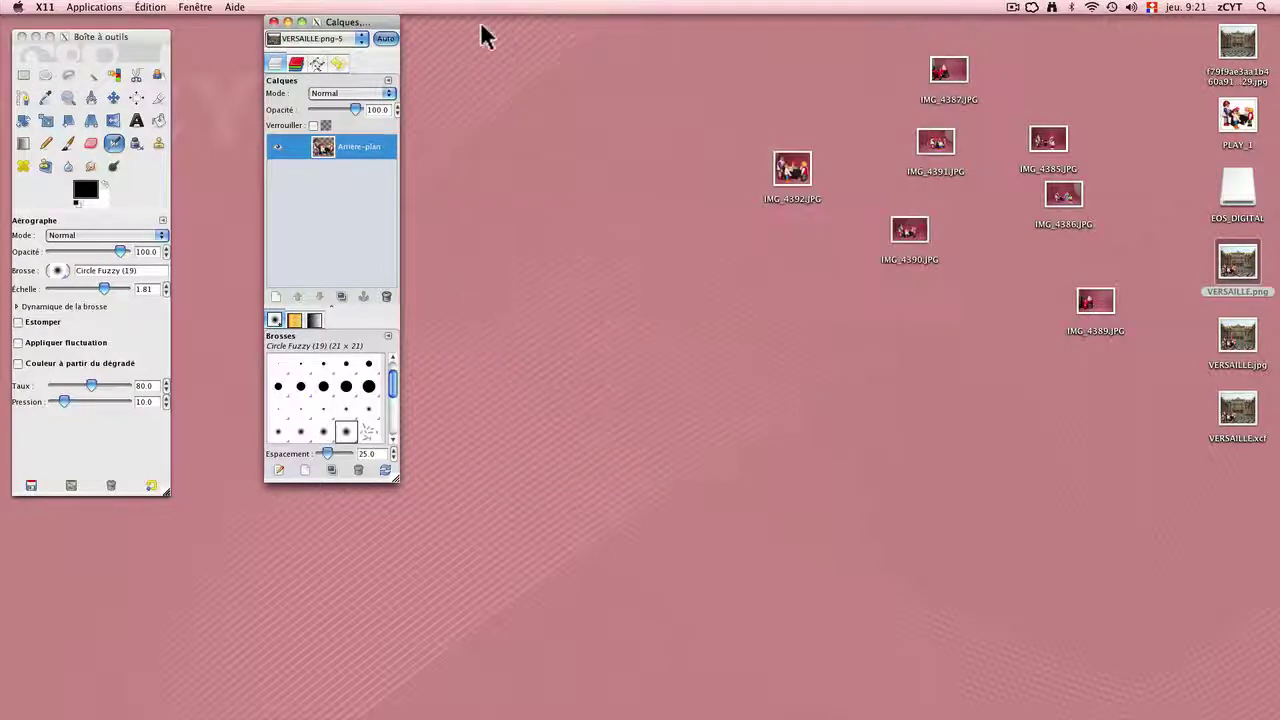
- Open VERSAILLE.jpg from the desktop in GIMP, then close it
right_click(1230, 335)
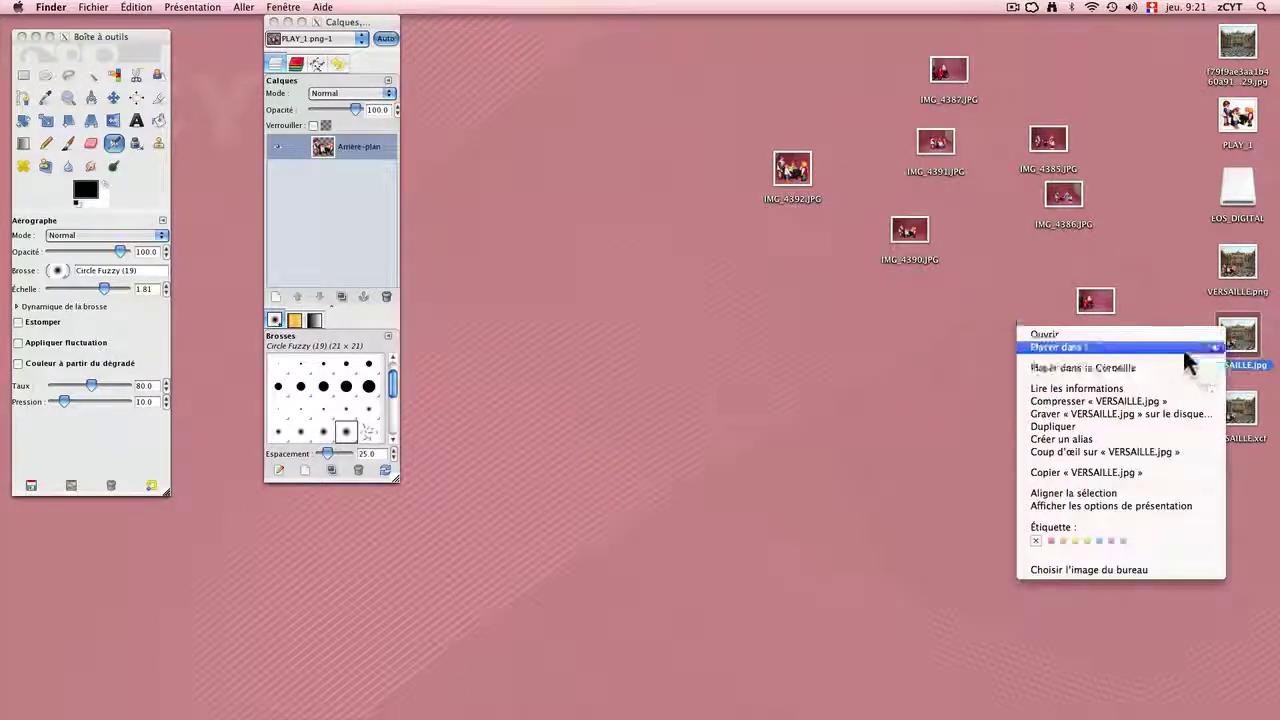
left_click(948, 457)
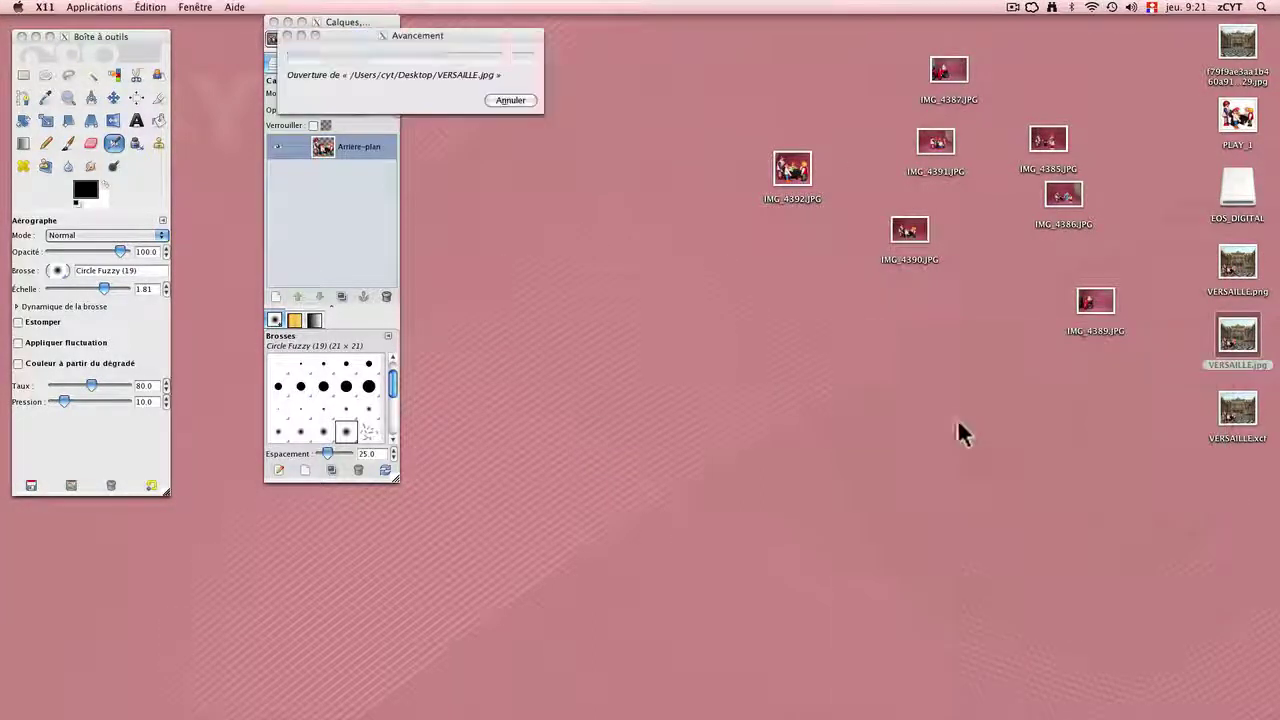
left_click_drag(560, 33, 680, 38)
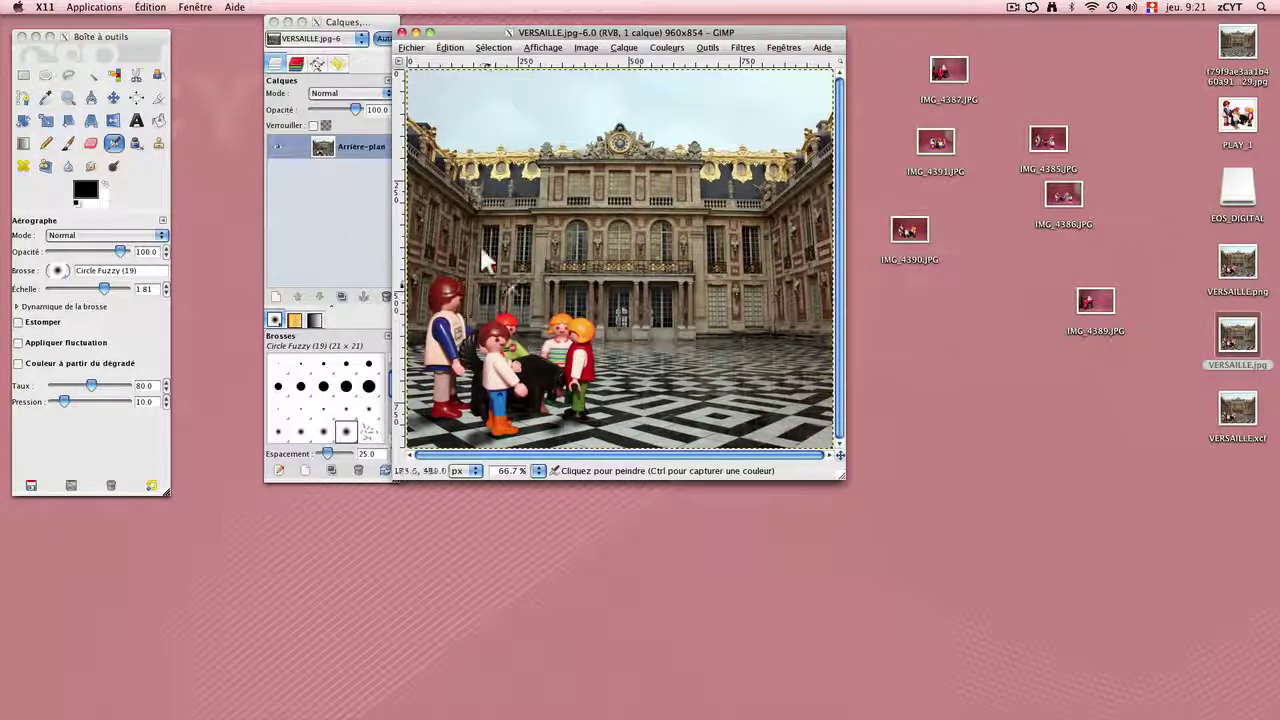
left_click(402, 33)
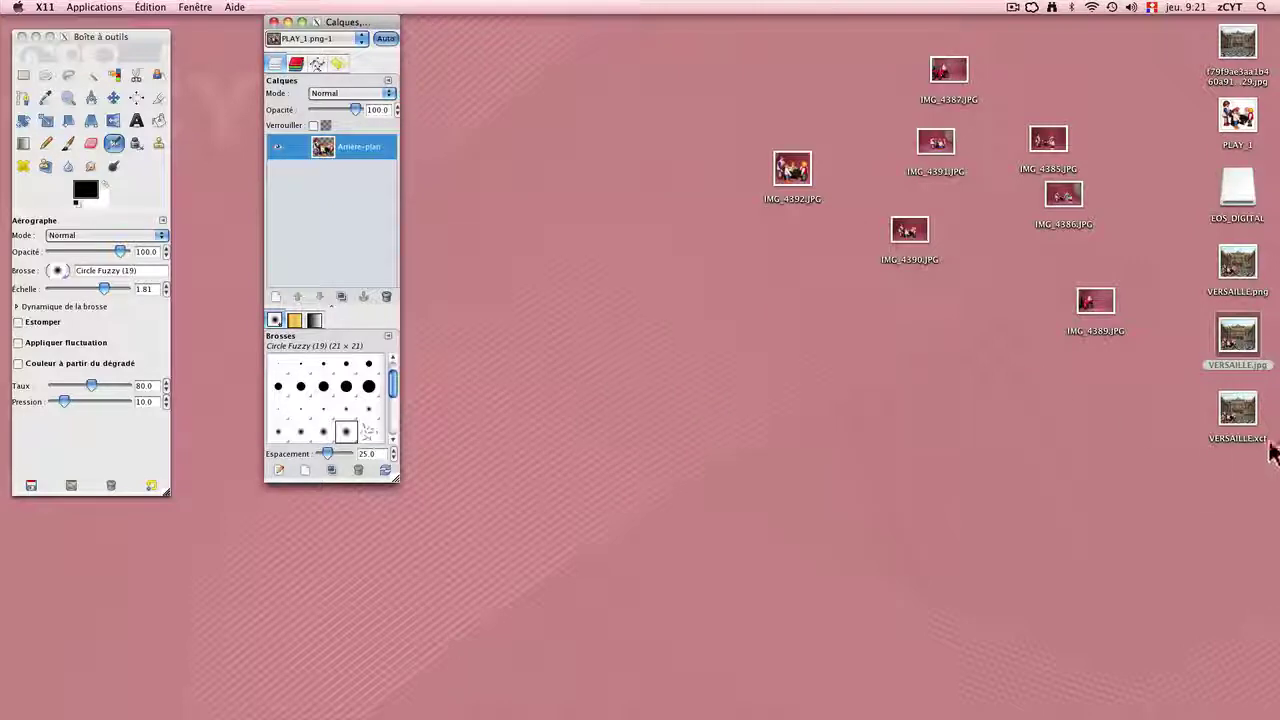
- Open VERSAILLE.xcf in GIMP and reveal its Pers1, Ombre and Arrière-plan layers
left_click(1238, 406)
right_click(1240, 406)
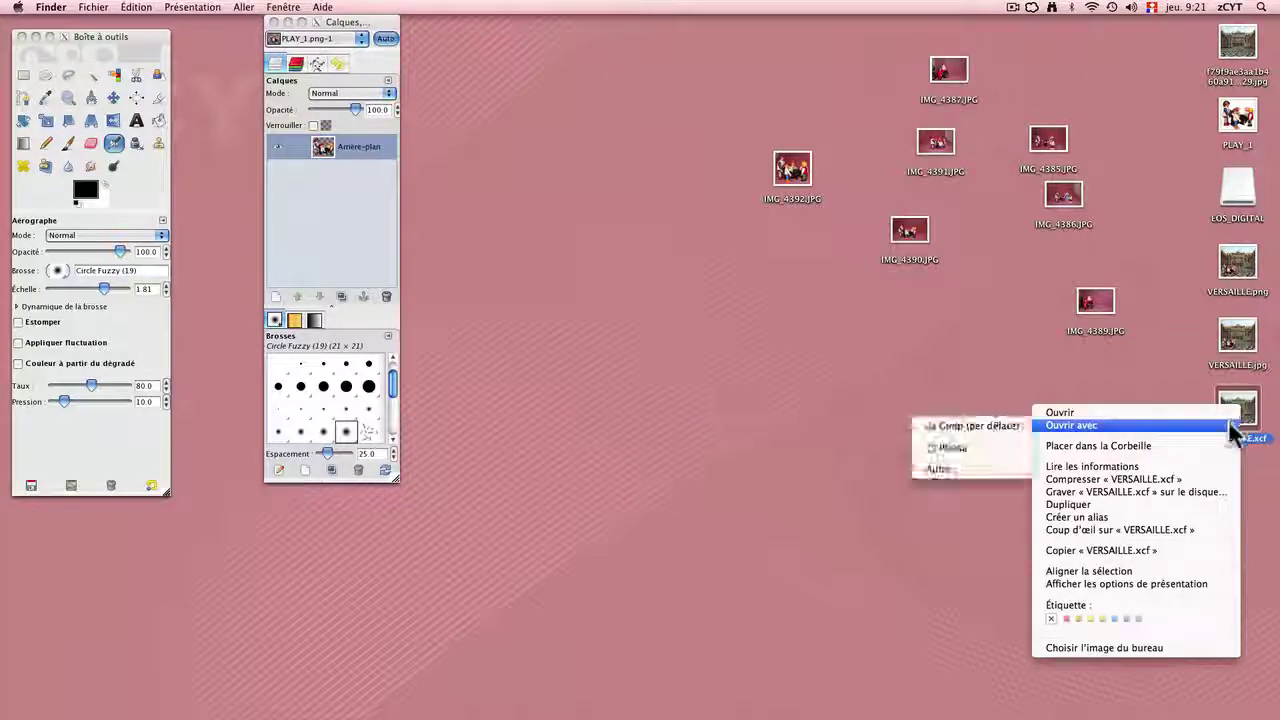
left_click(983, 424)
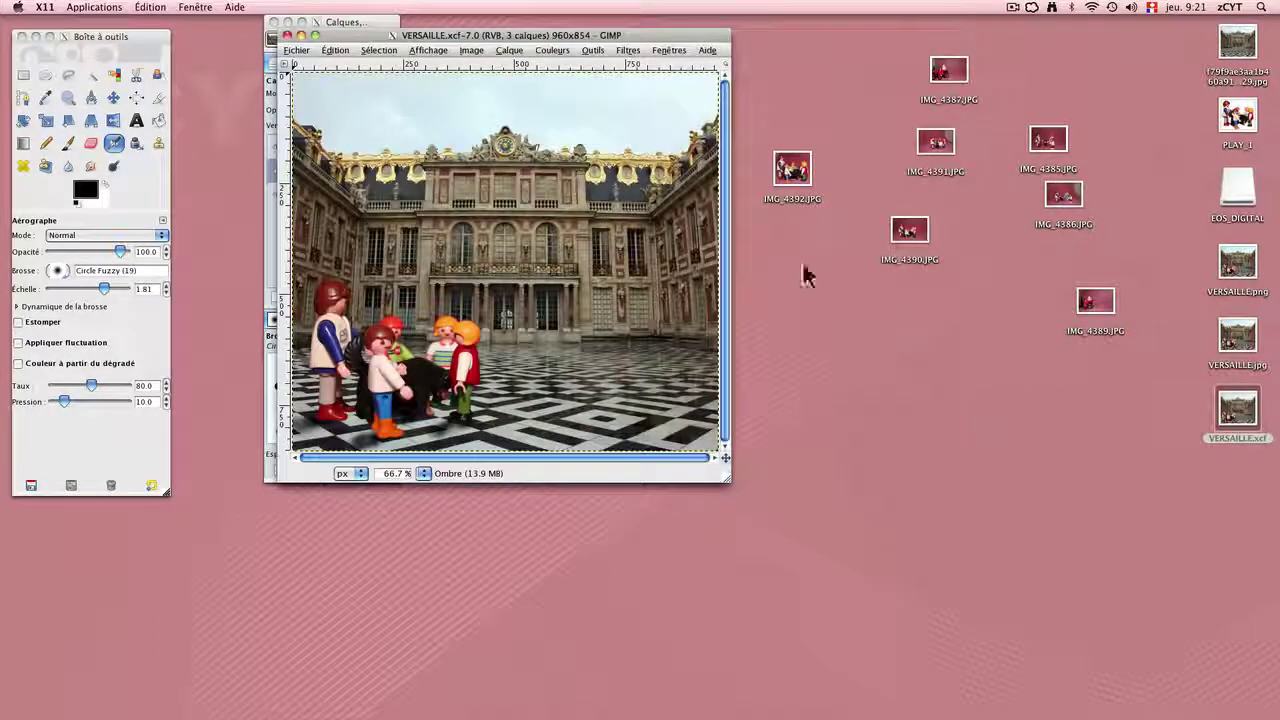
left_click_drag(543, 38, 713, 40)
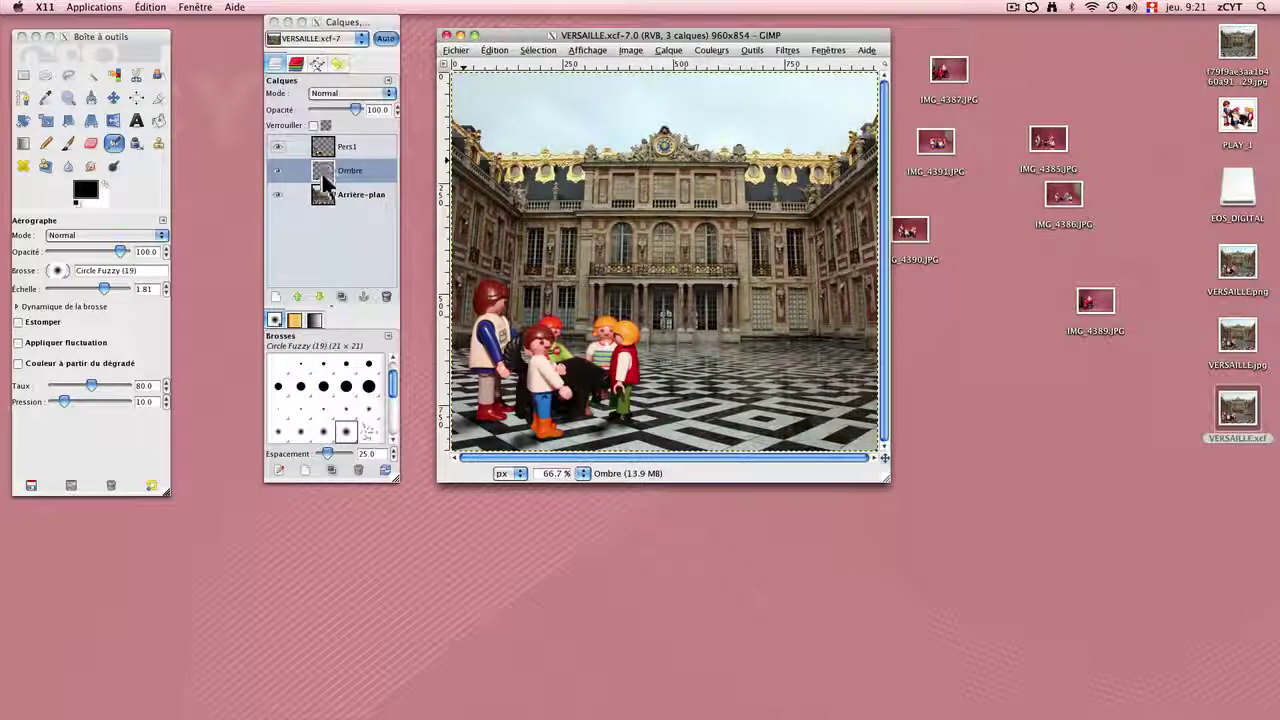